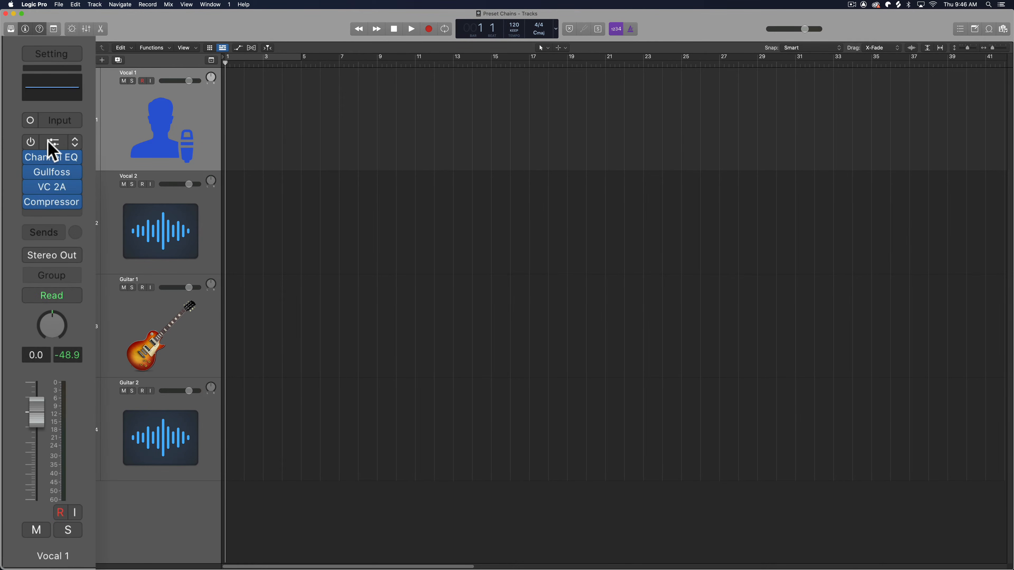
# Review the Auto-Tune, Channel EQ, Gullfoss, VC 2A and Compressor plug-ins on Vocal 1, ending with the Channel EQ in front
pyautogui.click(53, 143)
pyautogui.click(52, 159)
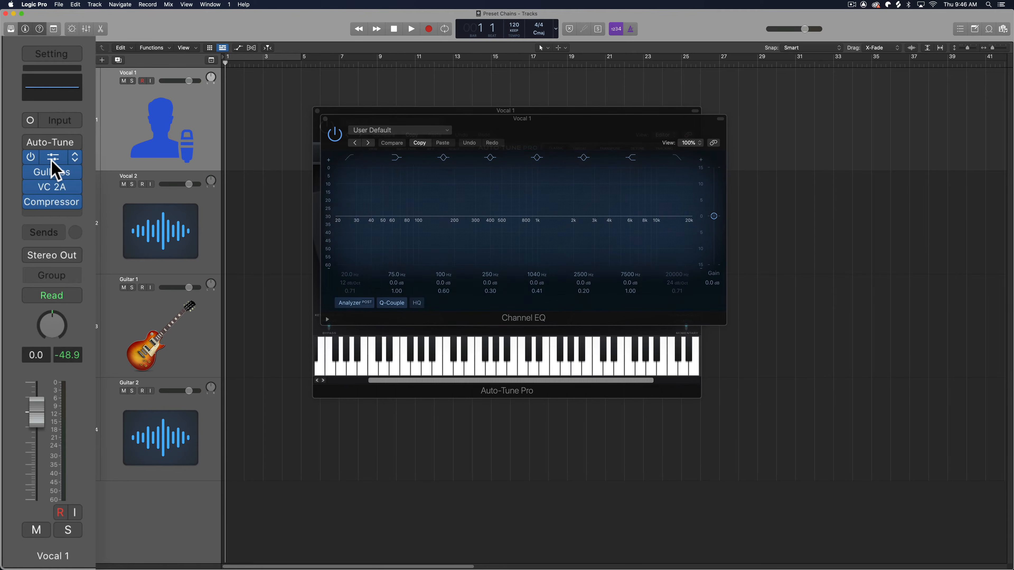
pyautogui.click(56, 173)
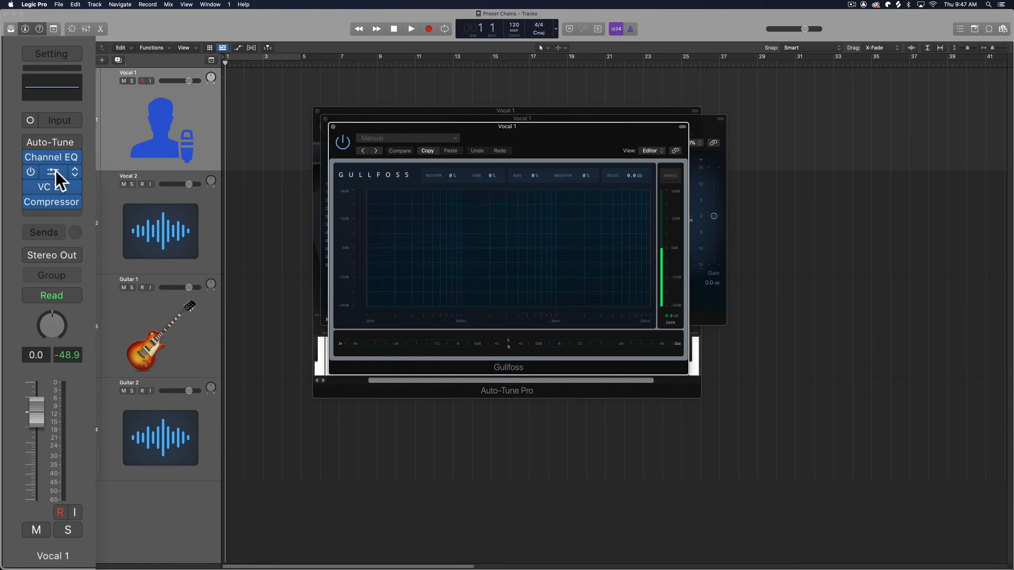
pyautogui.click(54, 187)
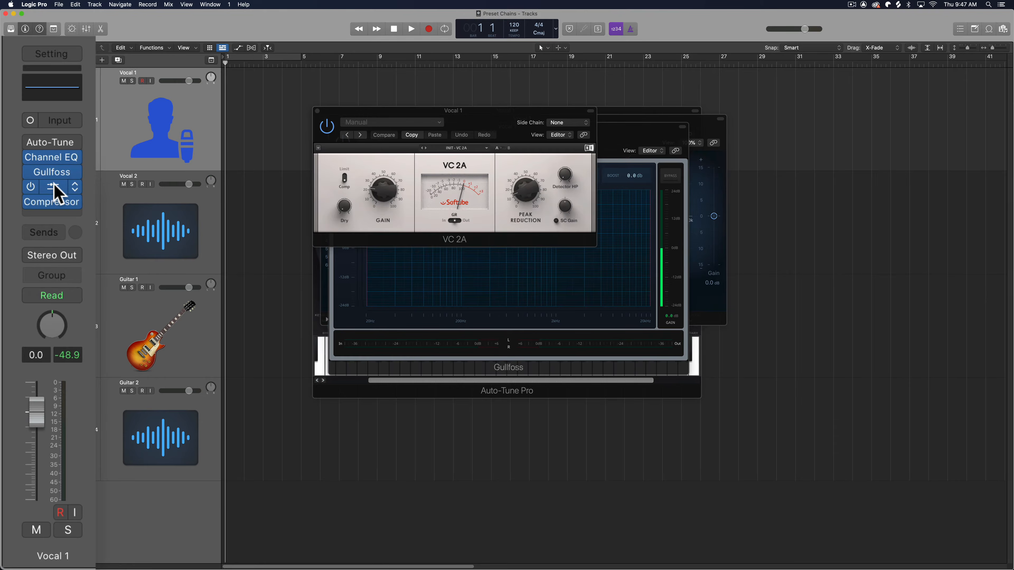
pyautogui.click(56, 202)
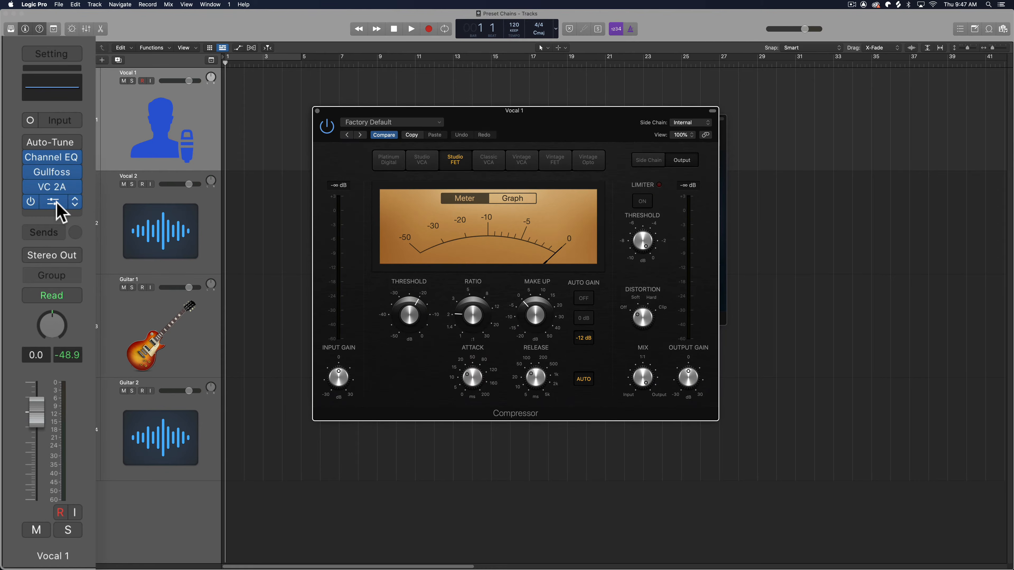
pyautogui.click(317, 112)
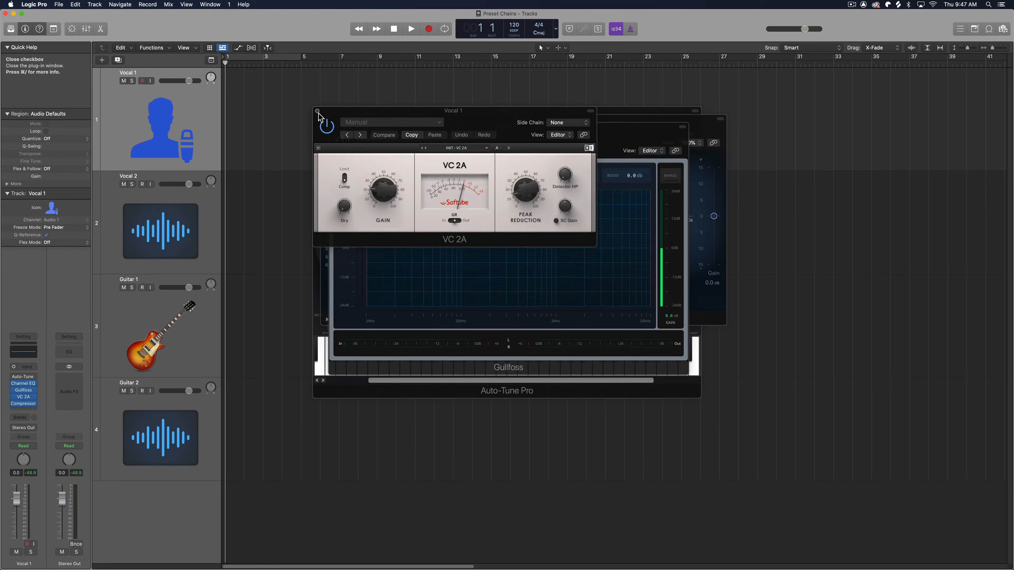
pyautogui.click(324, 119)
pyautogui.click(335, 128)
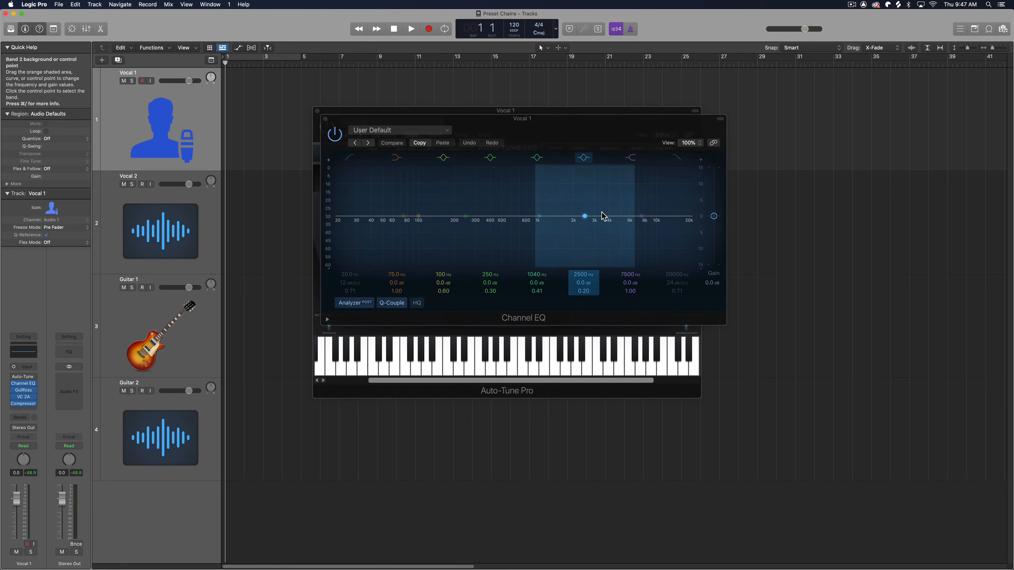
# Shape Vocal 1's Channel EQ with boosts of 5.5 dB at 4240 Hz and 5.8 dB at 161 Hz, plus a low cut at 69.5 Hz
pyautogui.moveTo(634, 217); pyautogui.dragTo(604, 200)
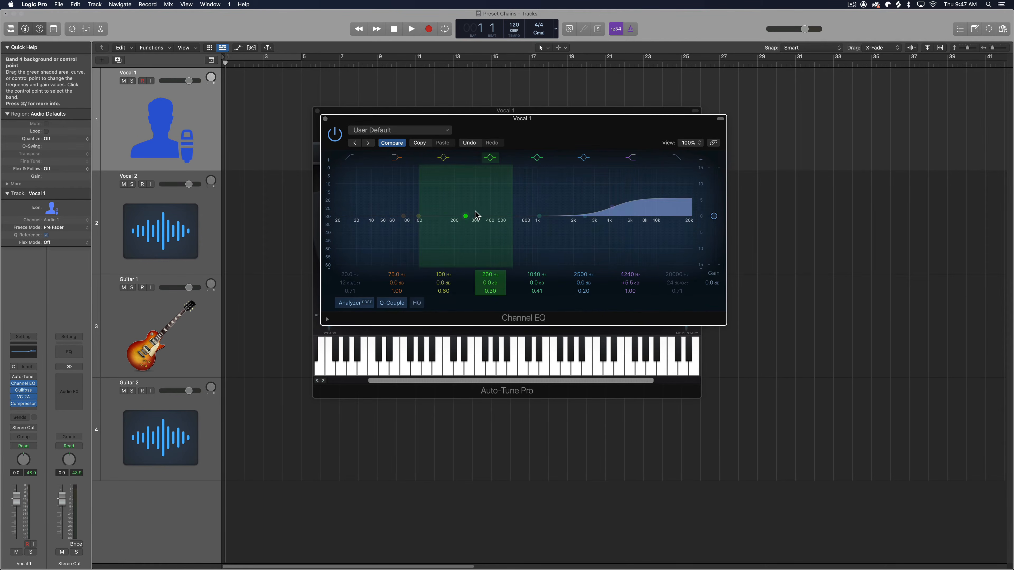
pyautogui.moveTo(464, 216); pyautogui.dragTo(444, 197)
pyautogui.click(350, 158)
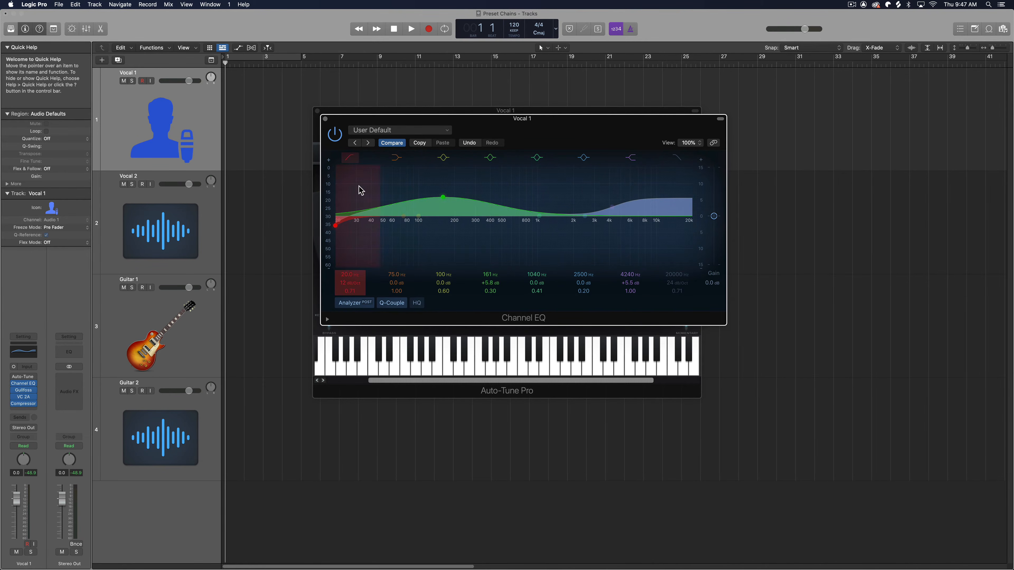
pyautogui.moveTo(351, 274); pyautogui.dragTo(324, 186)
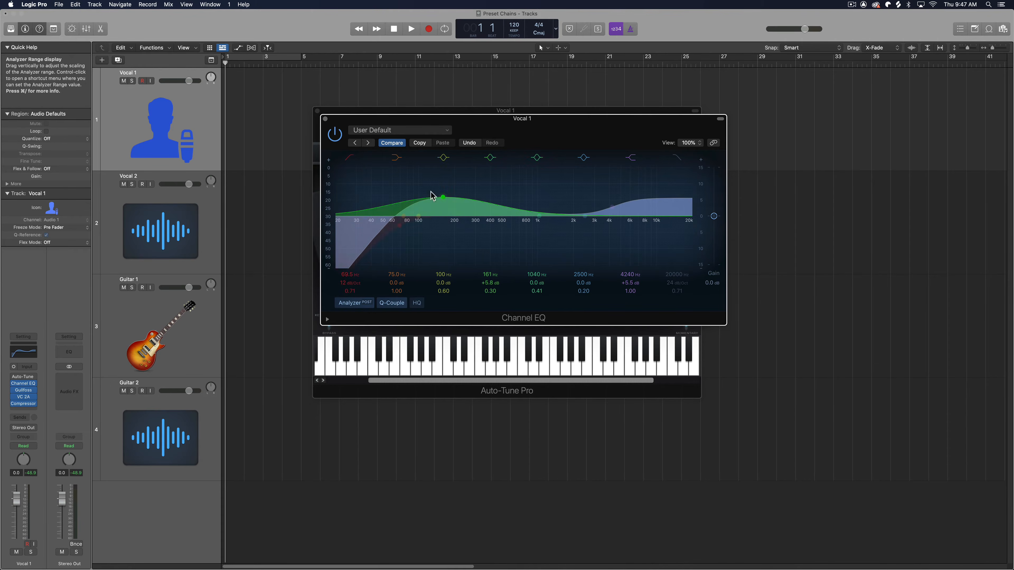
pyautogui.click(325, 119)
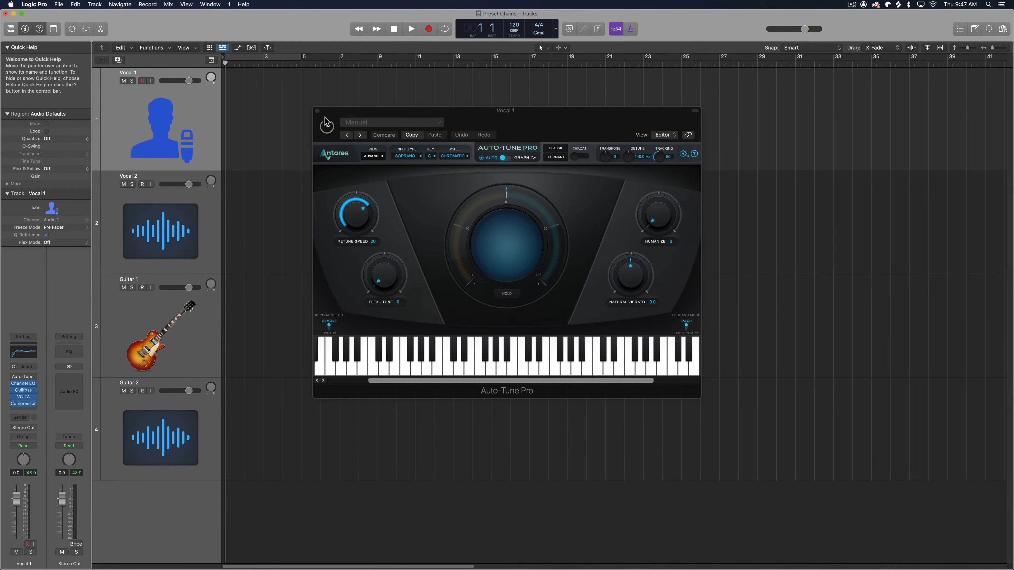
pyautogui.click(317, 111)
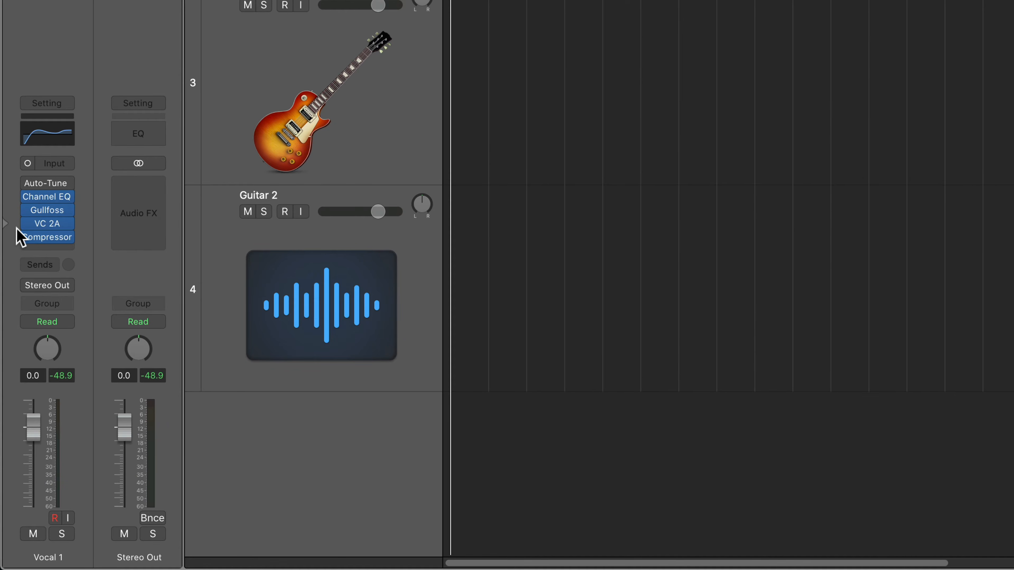
# Bypass the Gullfoss plug-in on the Vocal 1 channel strip
pyautogui.click(28, 211)
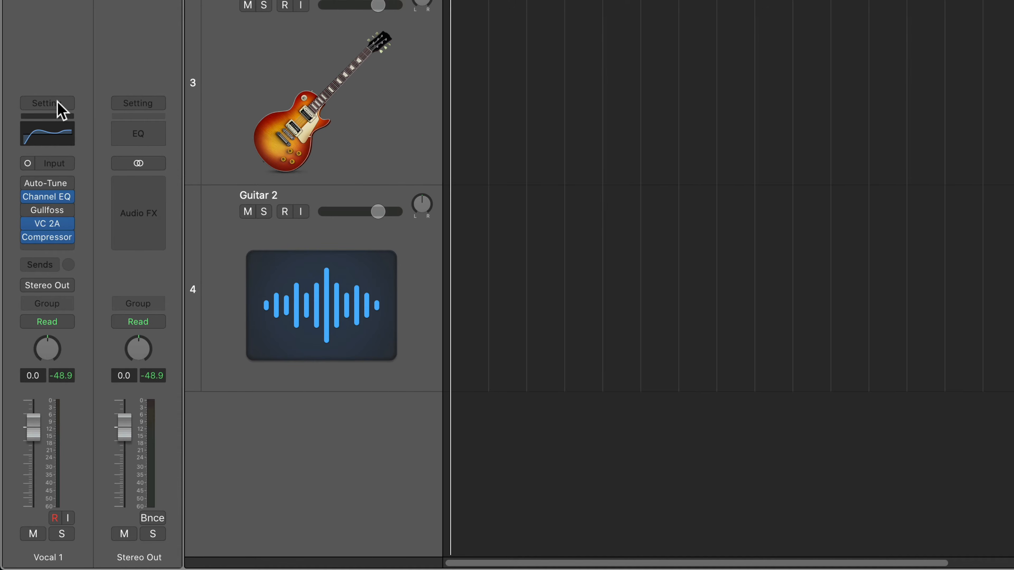
pyautogui.click(60, 110)
pyautogui.click(75, 79)
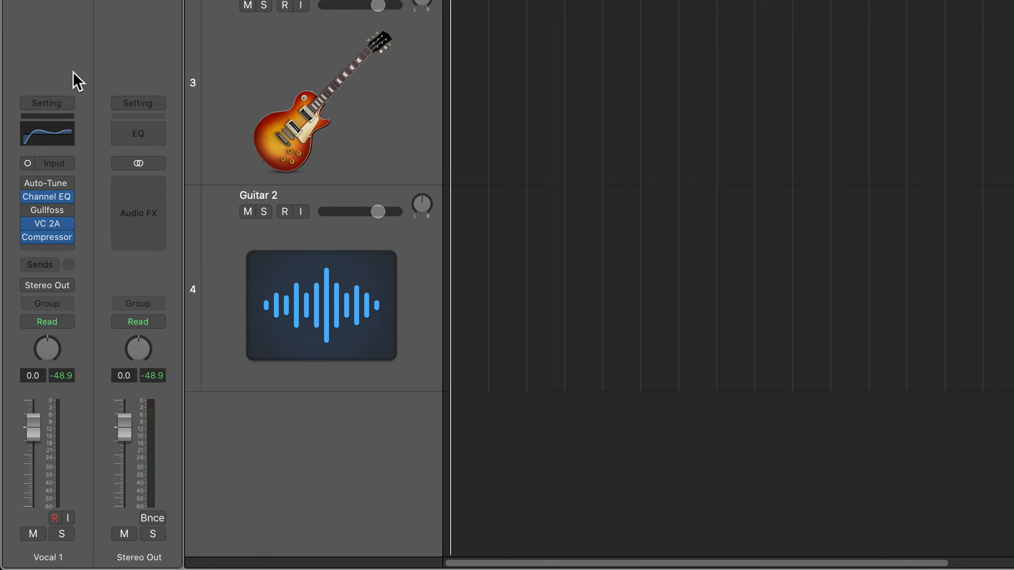
# Show the mixer and start saving Vocal 1's channel strip setting under the name Male Vocal 1.cst
pyautogui.press('x')
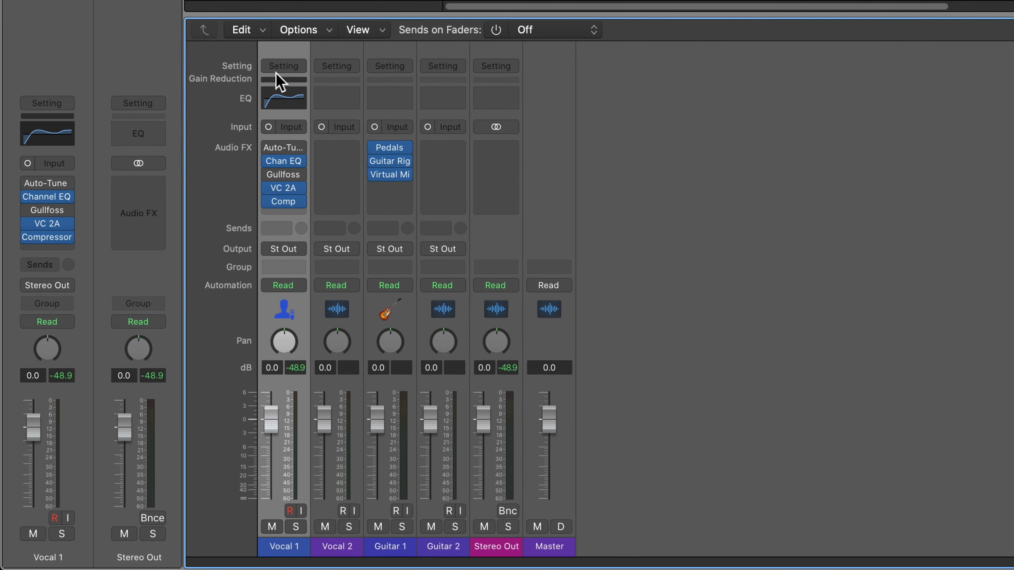
pyautogui.click(285, 68)
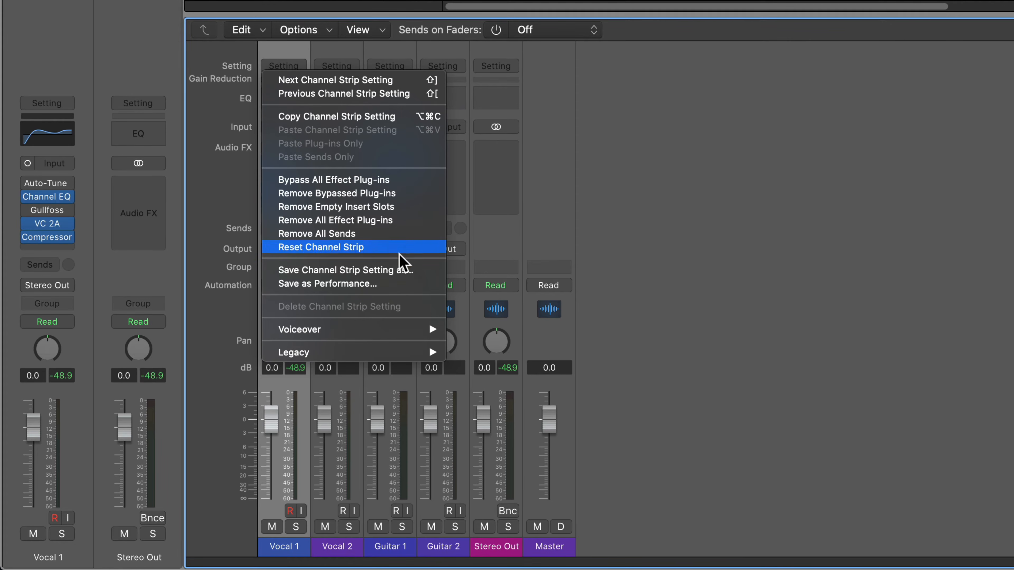
pyautogui.click(412, 270)
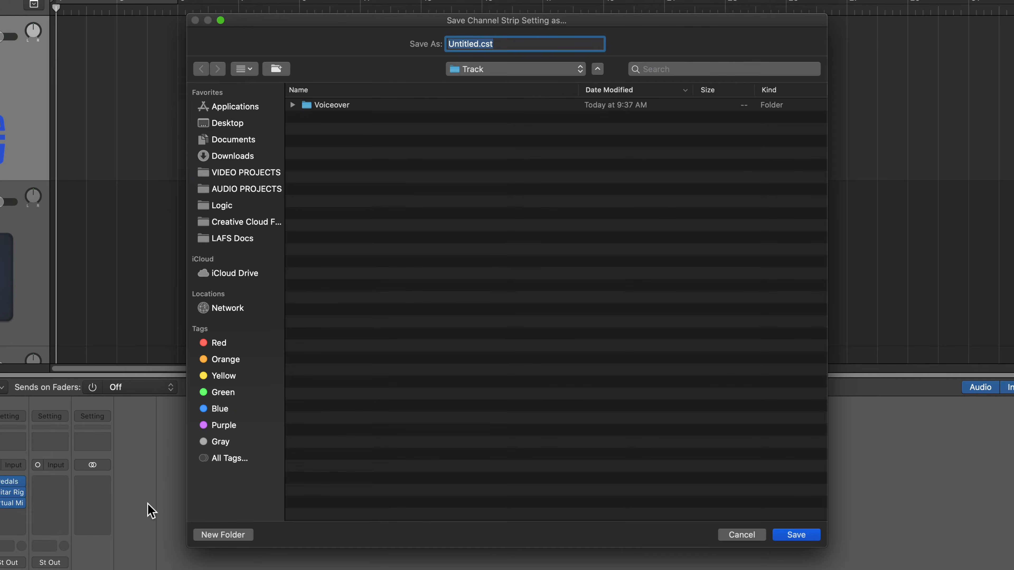
pyautogui.click(527, 44)
pyautogui.doubleClick(451, 43)
pyautogui.write('Male Vocal 1')
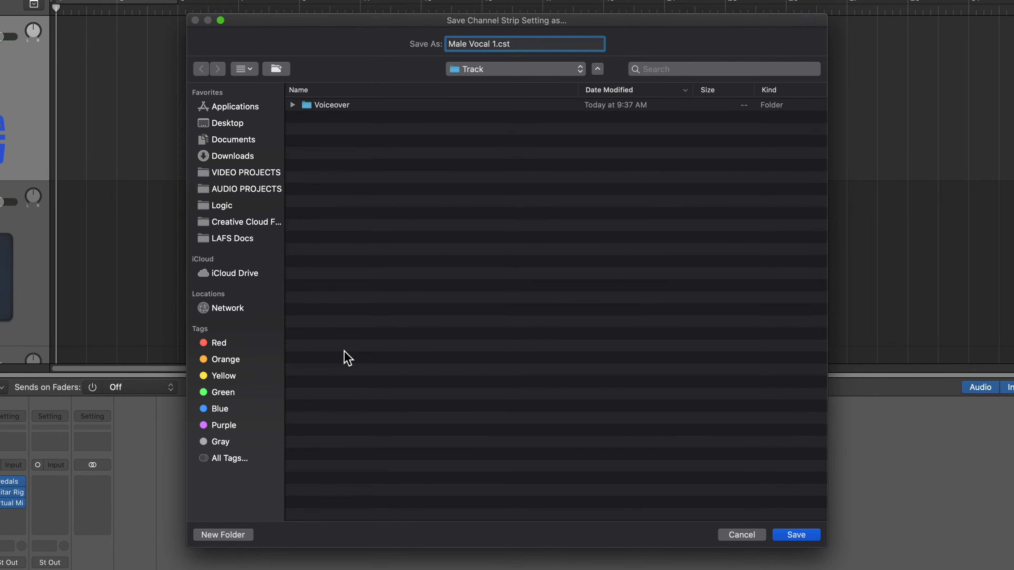
# Create a folder named Male Vocals inside the Track folder and save the channel strip setting in it
pyautogui.click(230, 536)
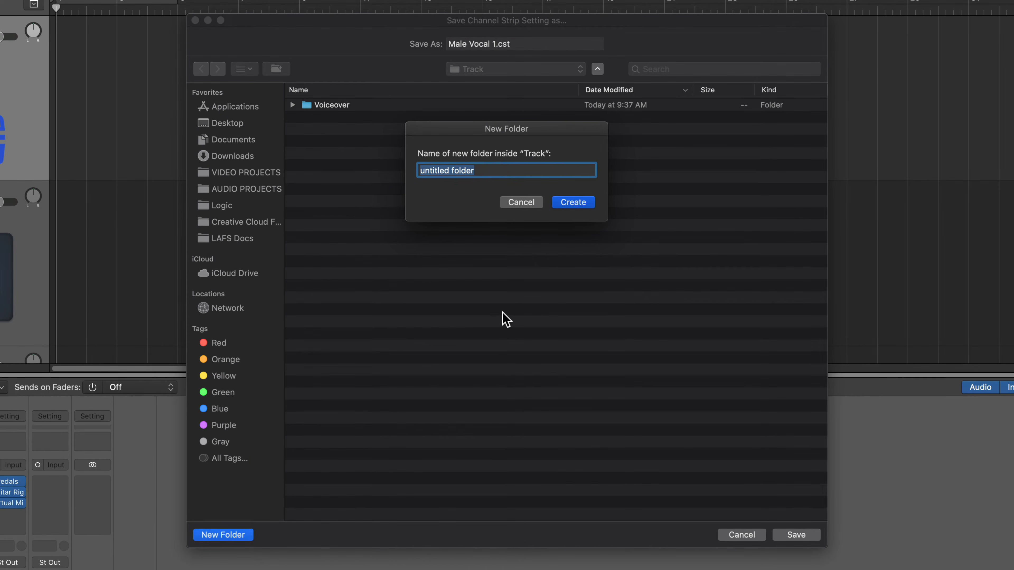
pyautogui.write('Male Vocals')
pyautogui.press('Return')
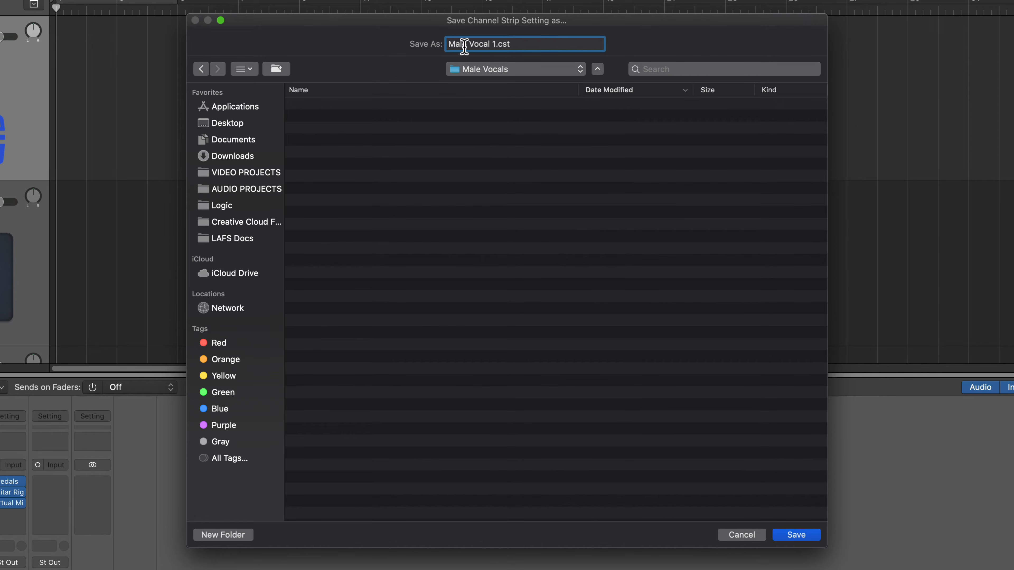
pyautogui.click(802, 537)
# Load the Male Vocal 1 setting from Male Vocals onto the Vocal 2 track and check its Channel EQ
pyautogui.click(173, 220)
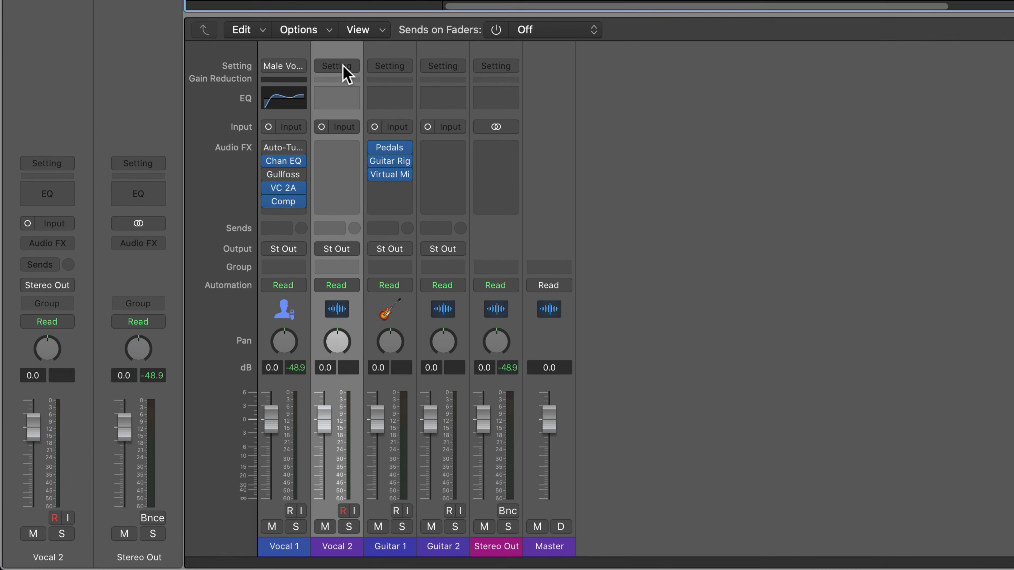
pyautogui.click(343, 67)
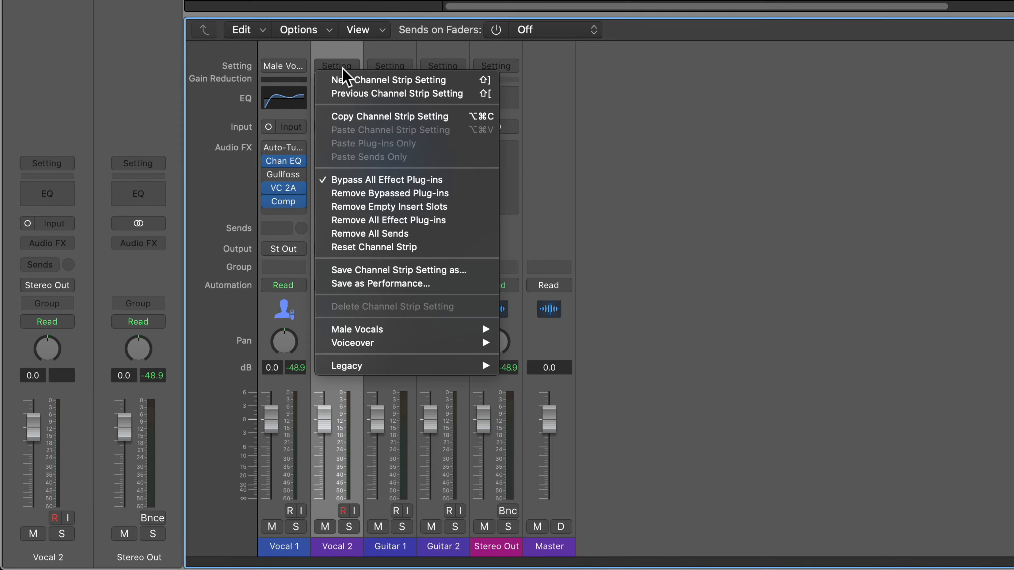
pyautogui.moveTo(452, 326)
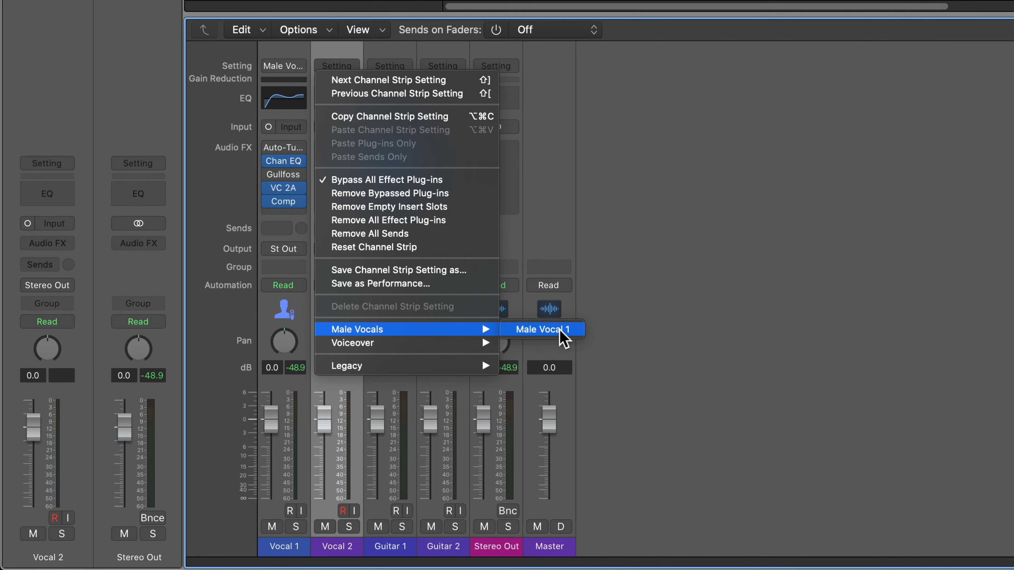
pyautogui.moveTo(490, 343)
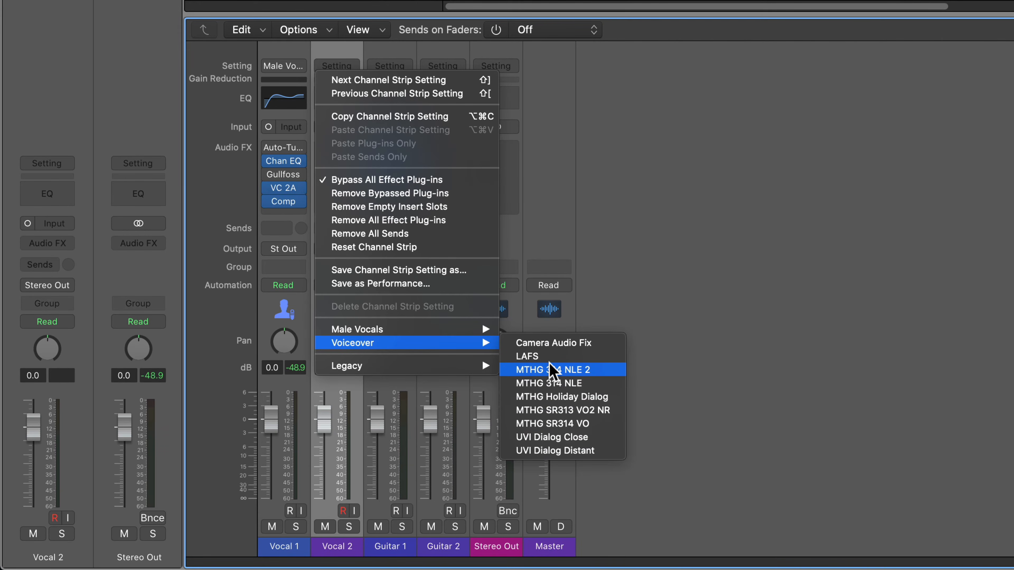
pyautogui.moveTo(404, 329)
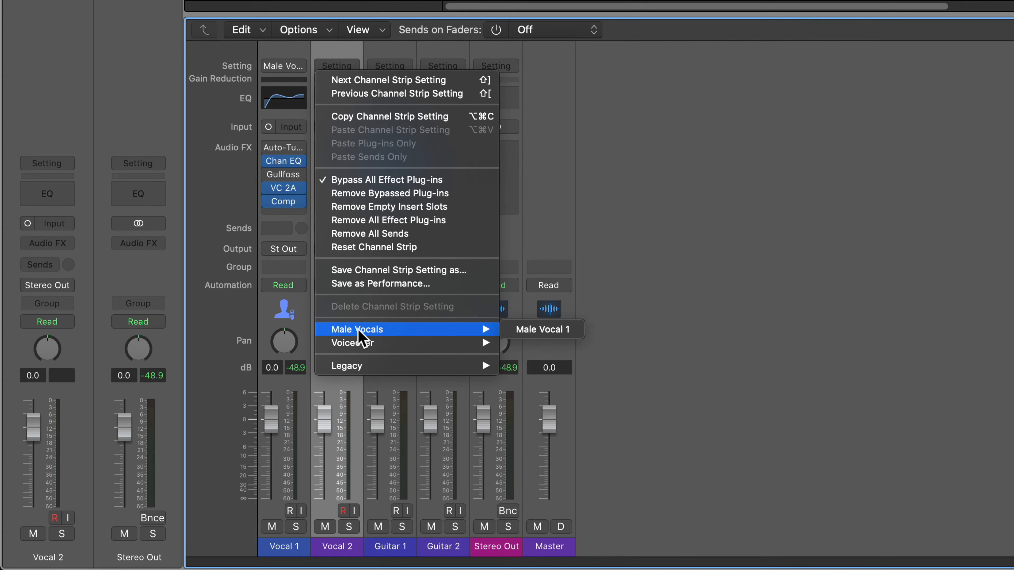
pyautogui.click(530, 329)
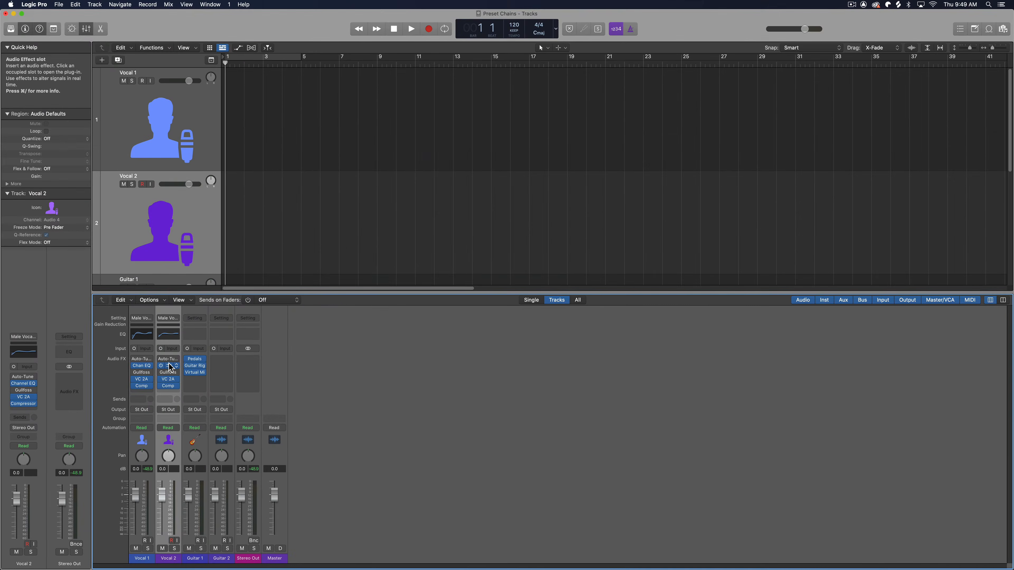
pyautogui.click(170, 367)
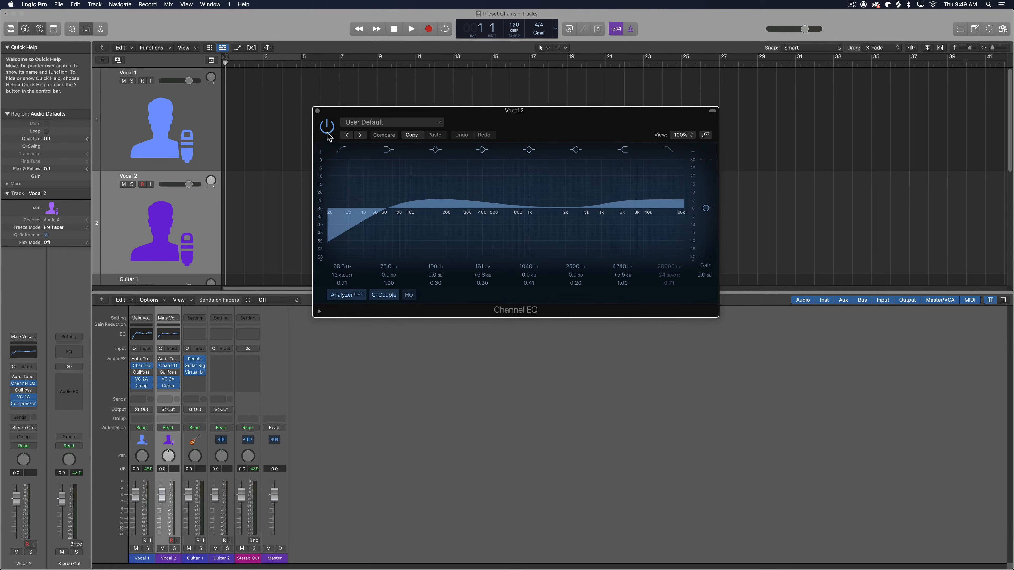
pyautogui.click(318, 114)
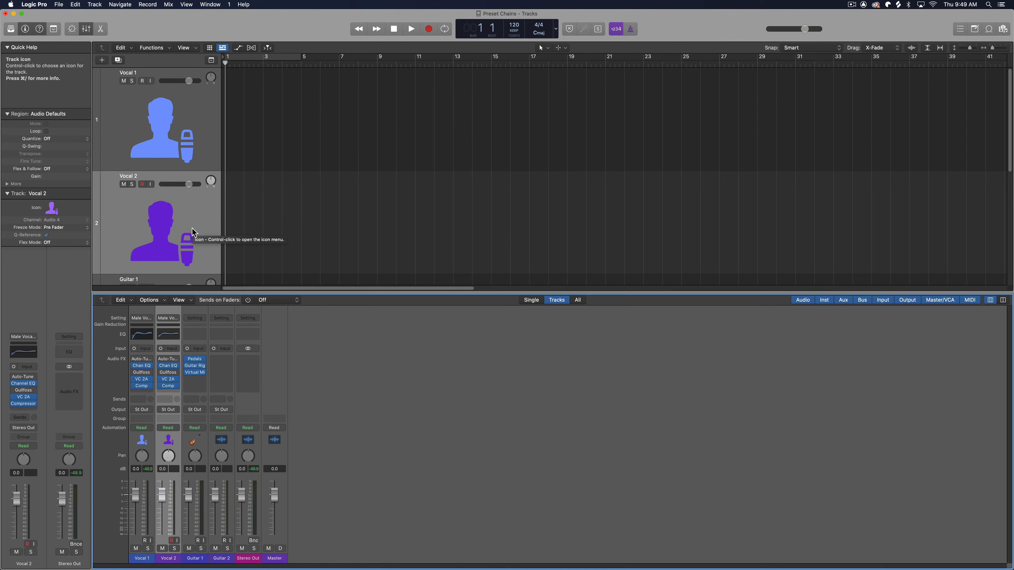
# Select the Guitar 1 track and examine its Pedalboard, Guitar Rig 6 FX and Virtual Mix Rack plug-ins
pyautogui.scroll(-6, 192, 227)
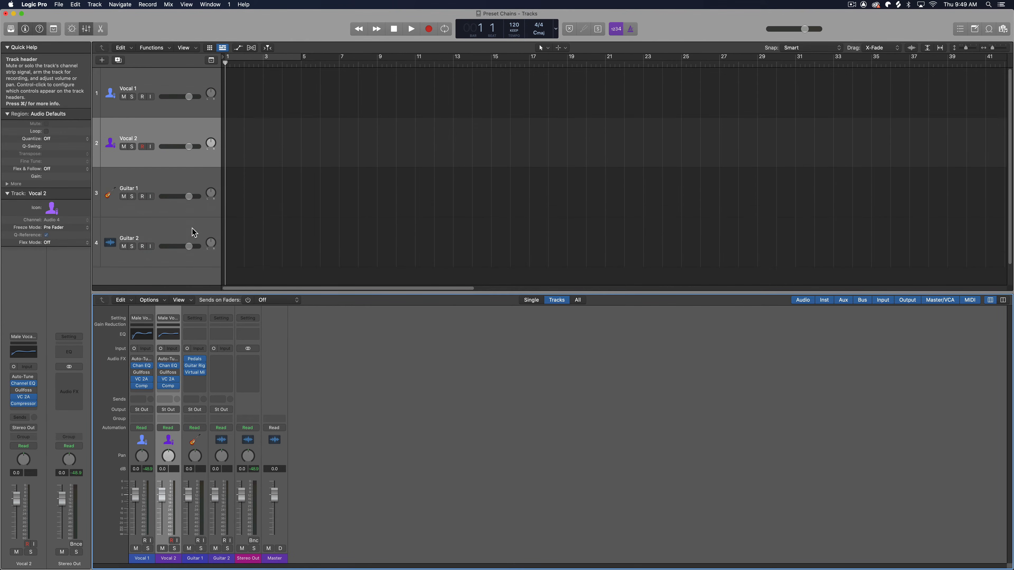
pyautogui.click(170, 161)
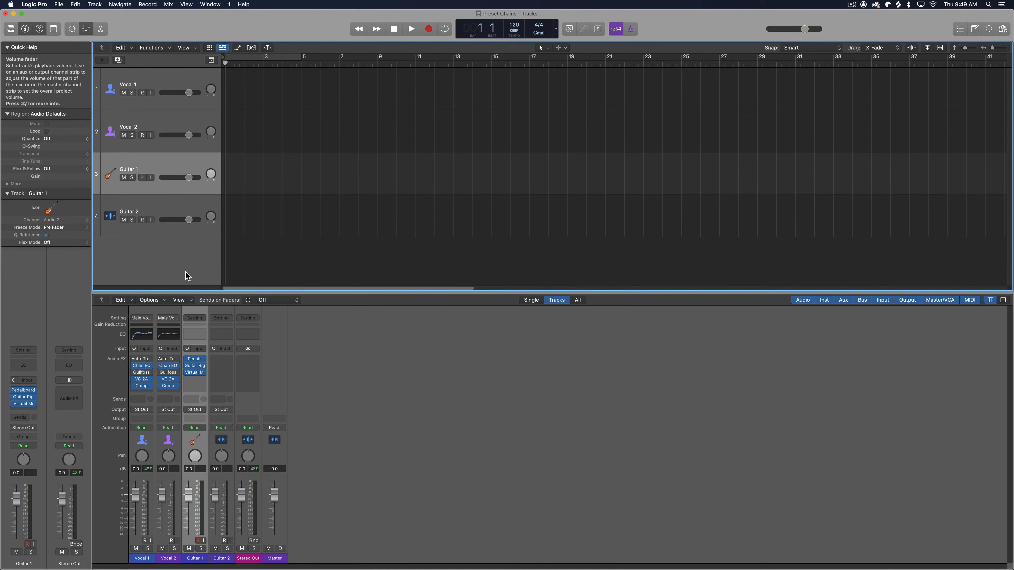
pyautogui.click(198, 360)
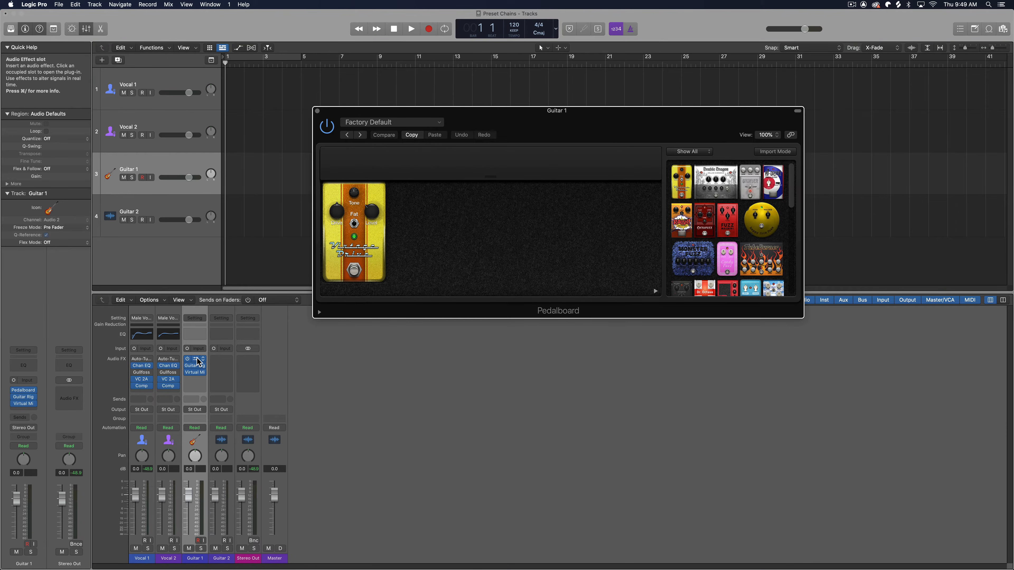
pyautogui.click(198, 361)
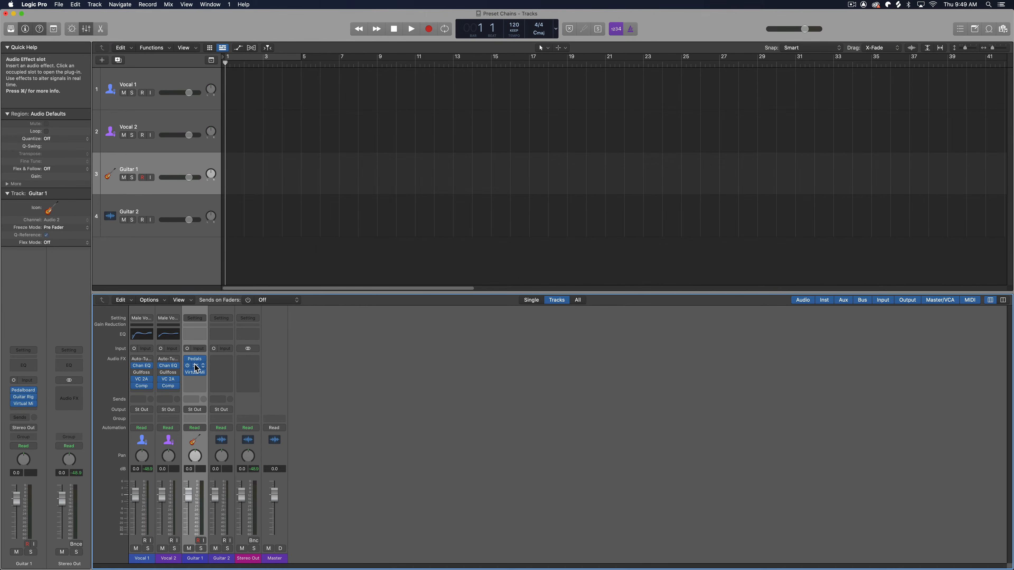
pyautogui.click(195, 365)
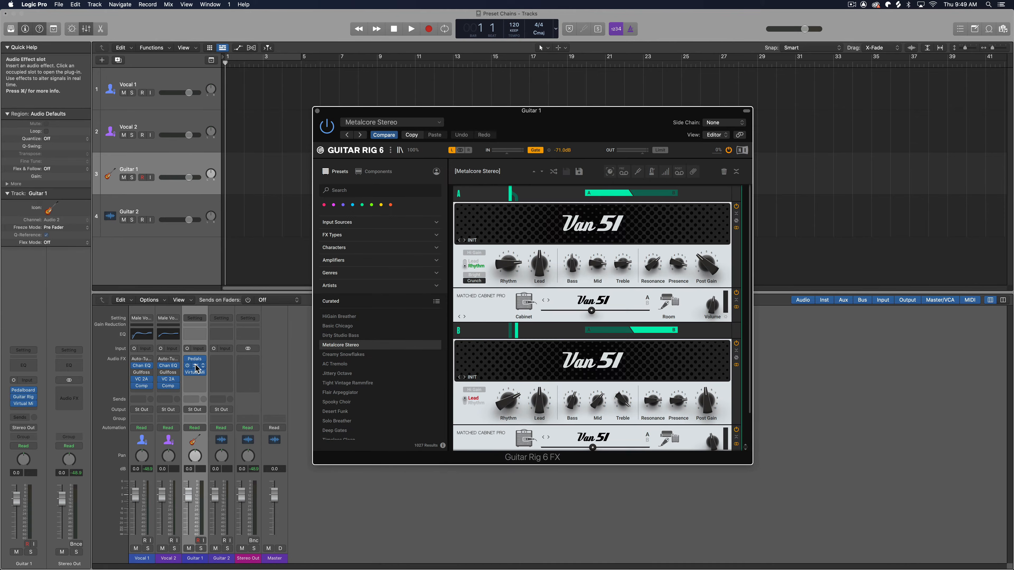
pyautogui.click(196, 366)
pyautogui.click(195, 372)
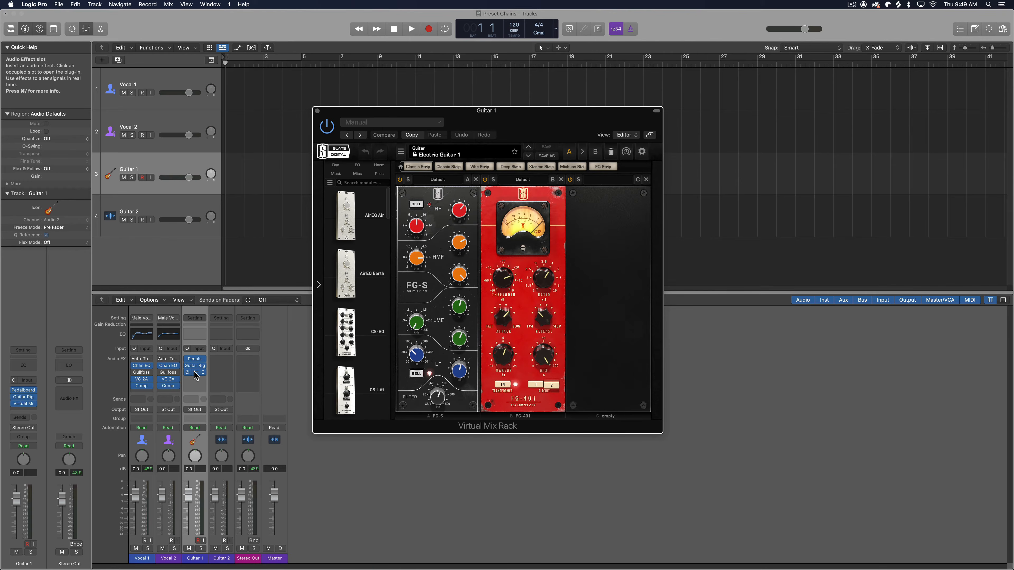
pyautogui.click(195, 373)
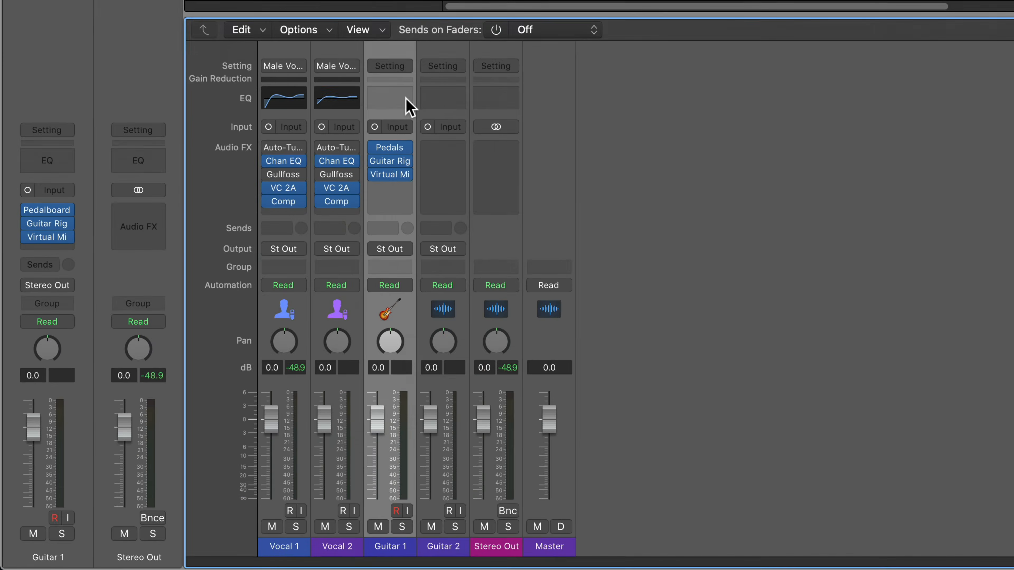
# Start saving Guitar 1's channel strip setting and create a folder named Guitars inside the Track folder
pyautogui.click(390, 66)
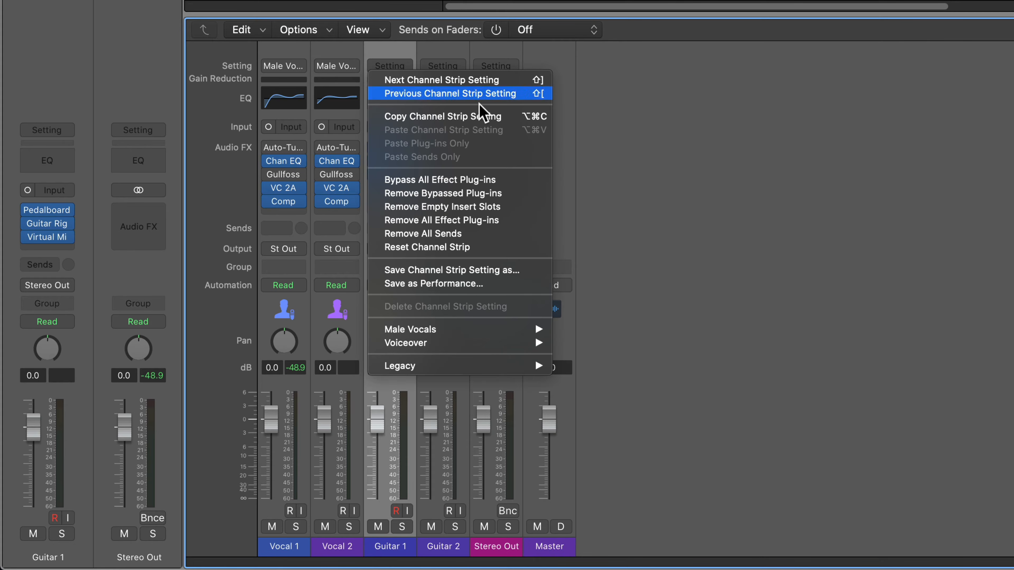
pyautogui.click(515, 271)
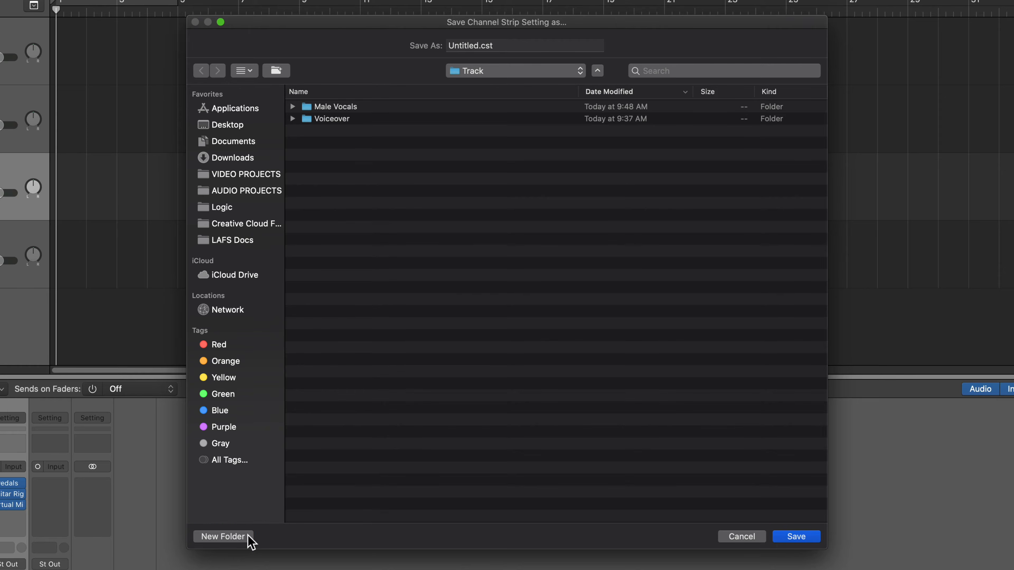
pyautogui.click(511, 344)
pyautogui.write('Guitars')
pyautogui.press('Return')
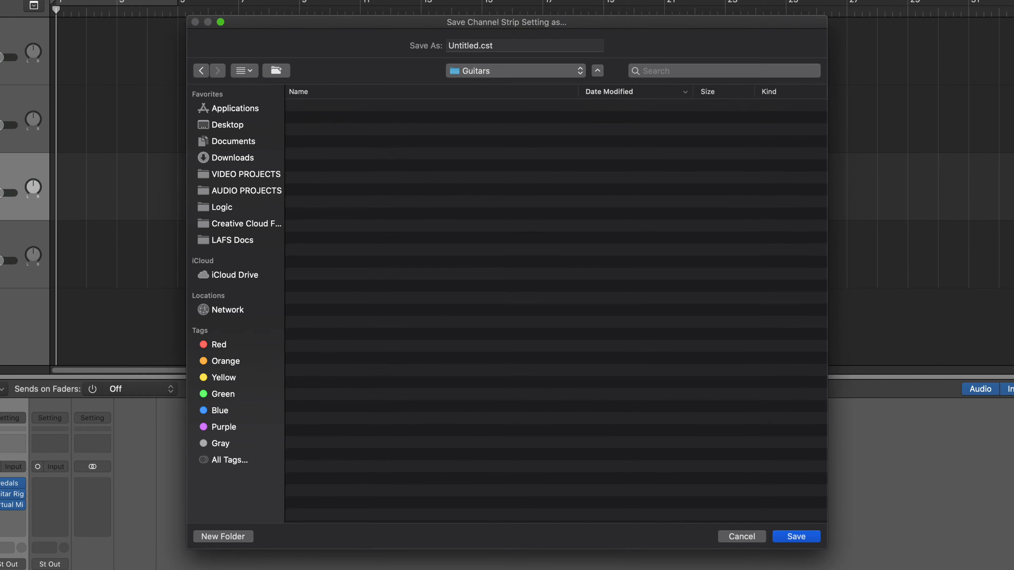
# Name Guitar 1's channel strip setting Rhythm Drive.cst and save it in the Guitars folder
pyautogui.doubleClick(455, 46)
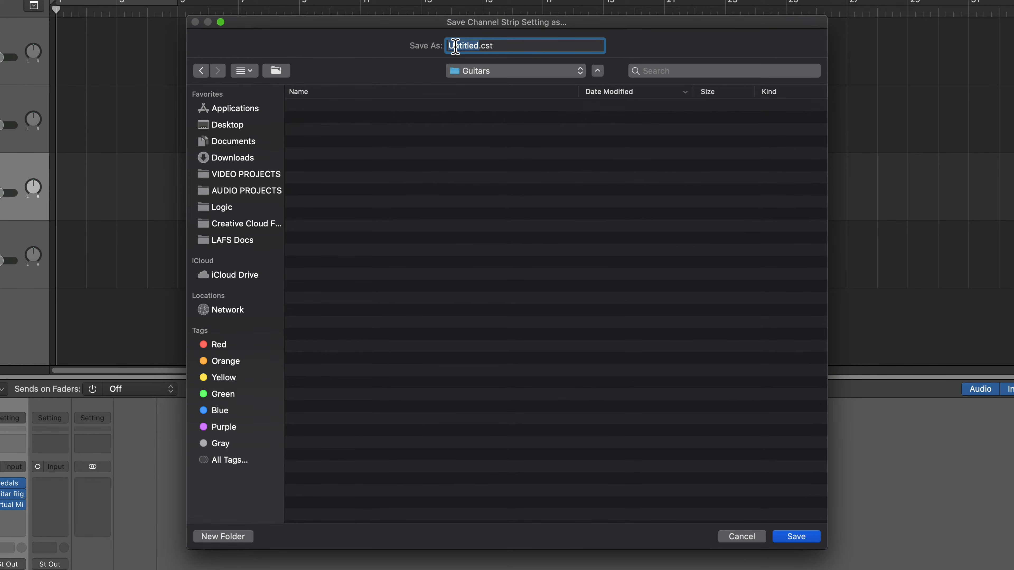
pyautogui.write('Rhythm Drive')
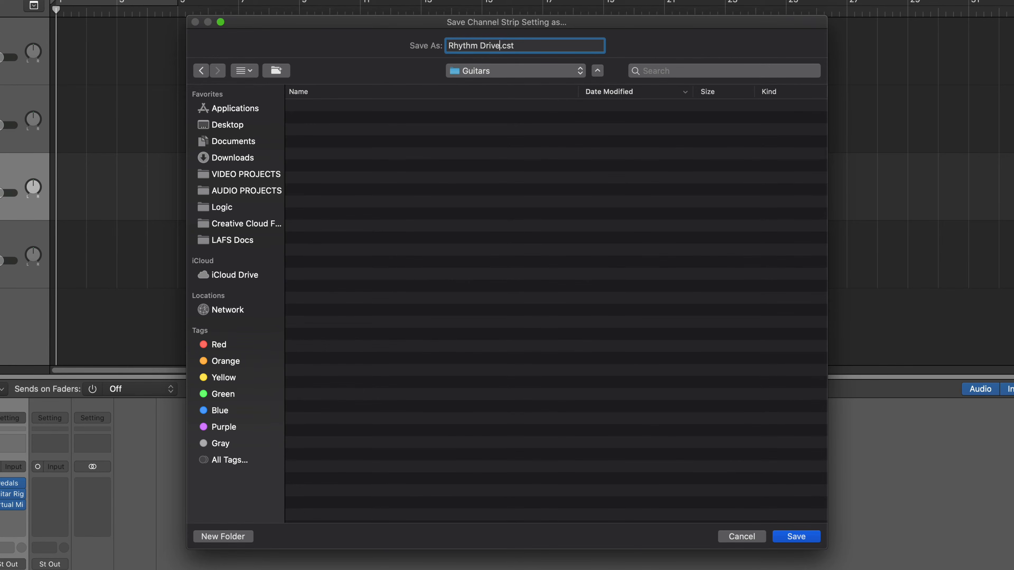
pyautogui.press('Return')
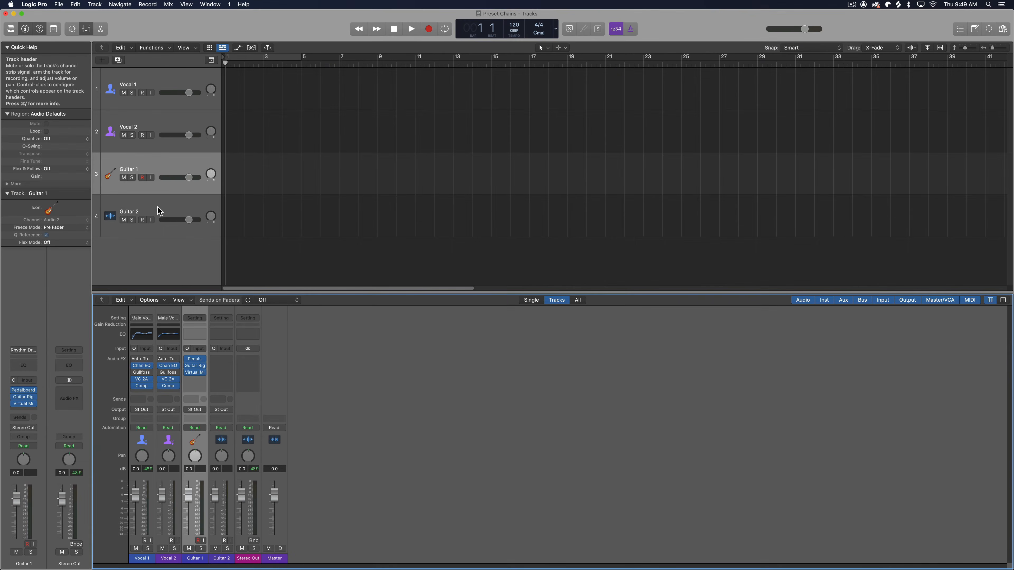
# Load the Rhythm Drive setting from Guitars onto the Guitar 2 track
pyautogui.click(160, 211)
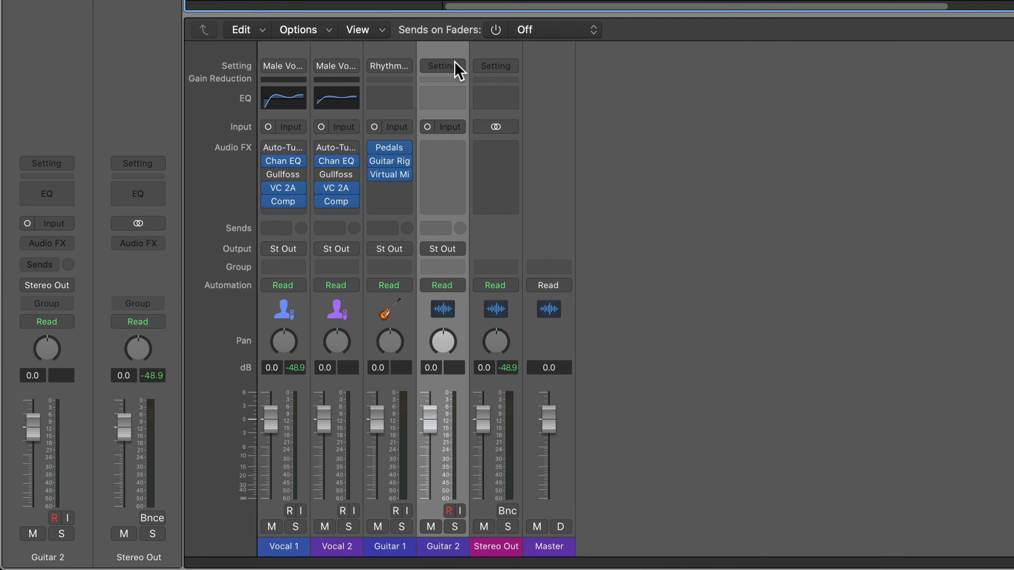
pyautogui.click(456, 64)
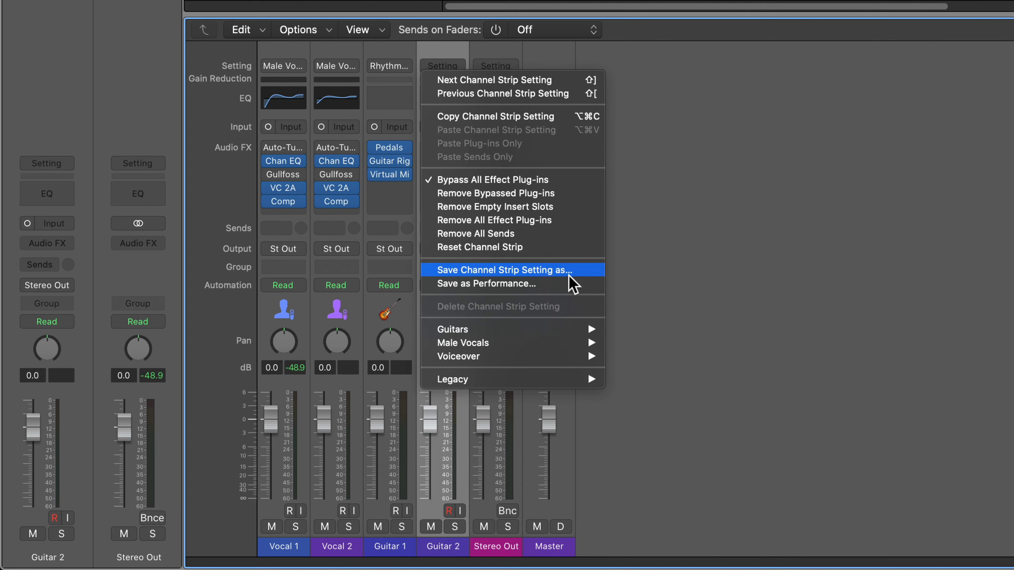
pyautogui.moveTo(584, 330)
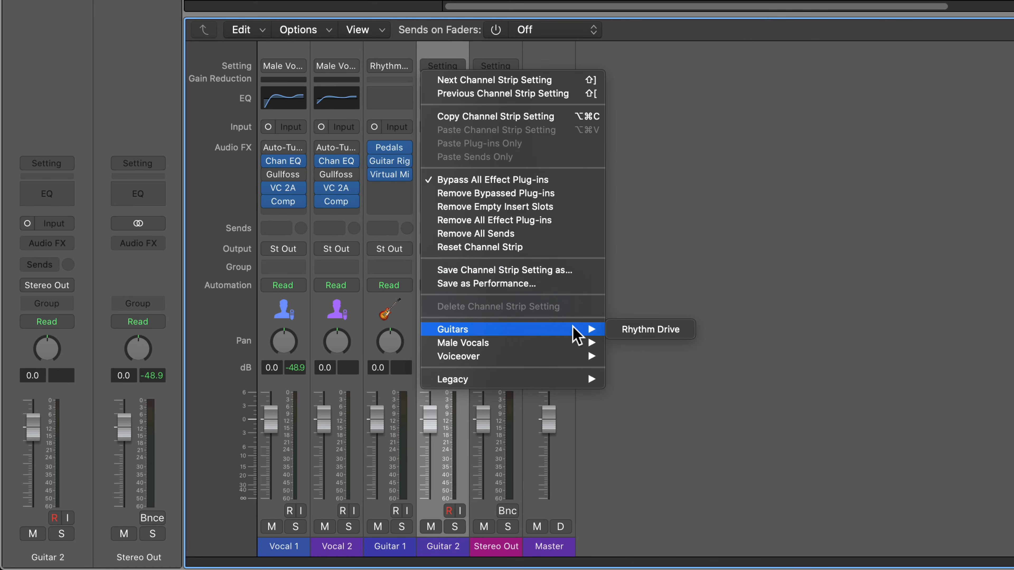
pyautogui.click(685, 340)
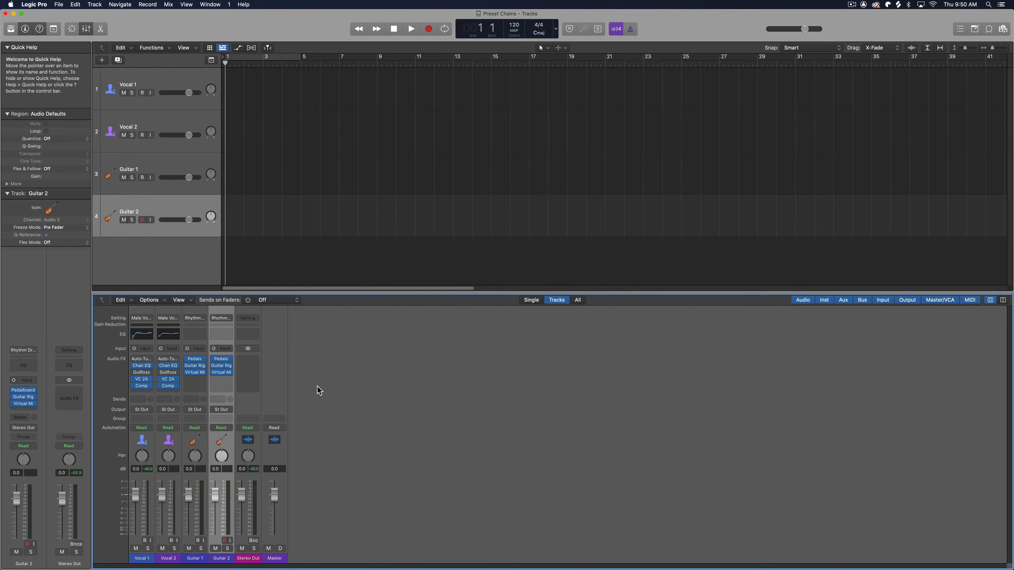
# Create a new software instrument track and insert the stereo ES2 synthesizer as its instrument
pyautogui.press('alt+super+n')
pyautogui.press('super+Left')
pyautogui.press('Return')
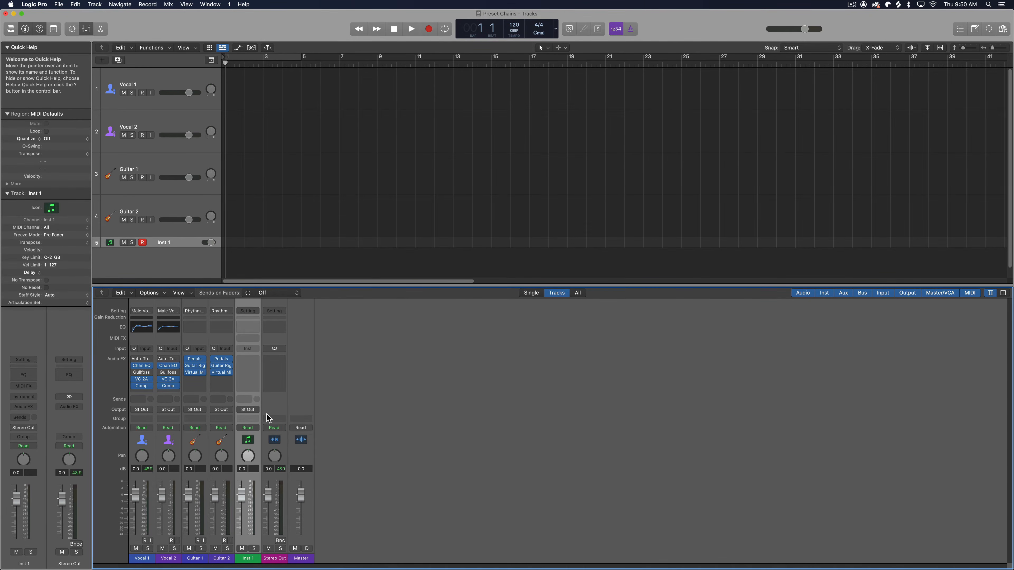
pyautogui.click(252, 347)
pyautogui.moveTo(316, 462)
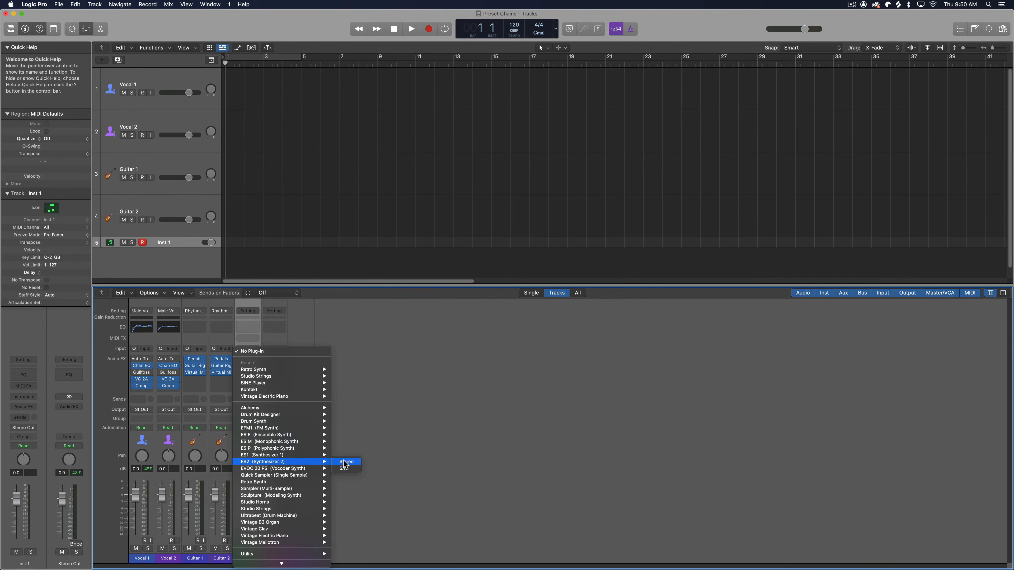
pyautogui.click(346, 462)
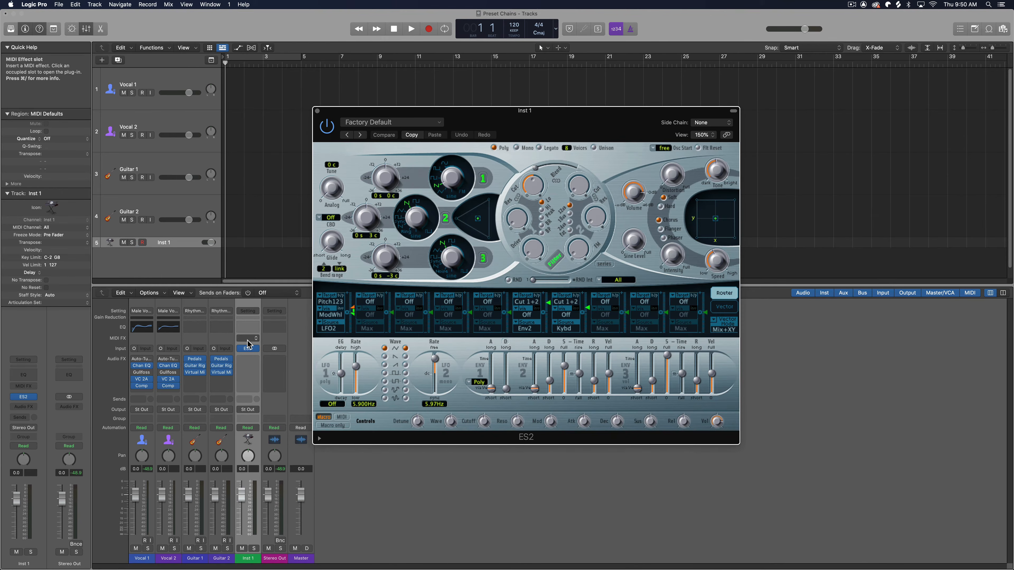
# Add the Arpeggiator and a Channel EQ to Inst 1, boosting the high shelf about 5.5 dB at 3760 Hz
pyautogui.click(247, 338)
pyautogui.click(252, 349)
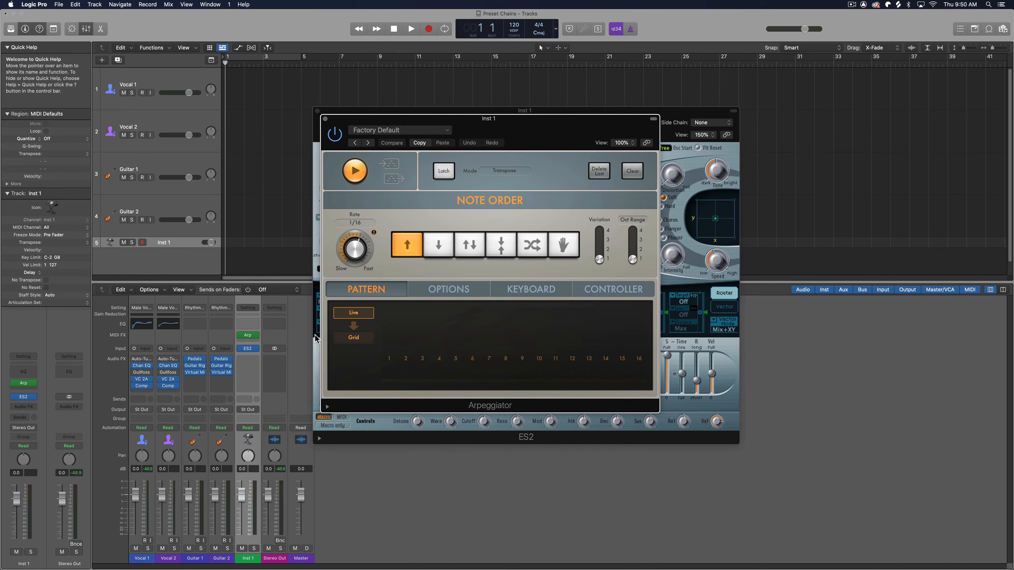
pyautogui.click(249, 328)
pyautogui.moveTo(633, 209); pyautogui.dragTo(598, 190)
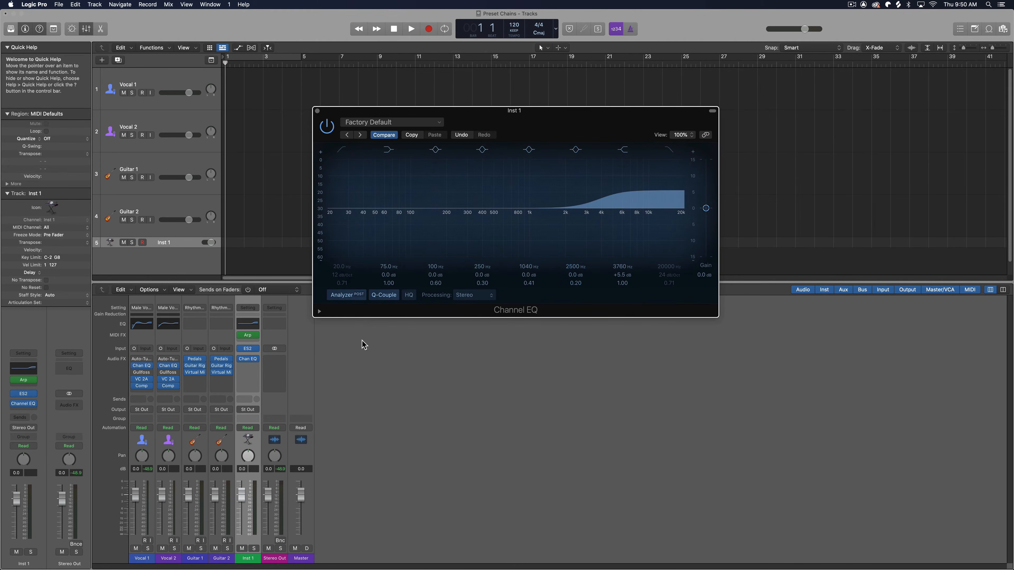
# Insert the Space Designer reverb after Inst 1's Channel EQ and browse its presets to Warped Effects
pyautogui.click(248, 366)
pyautogui.moveTo(279, 495)
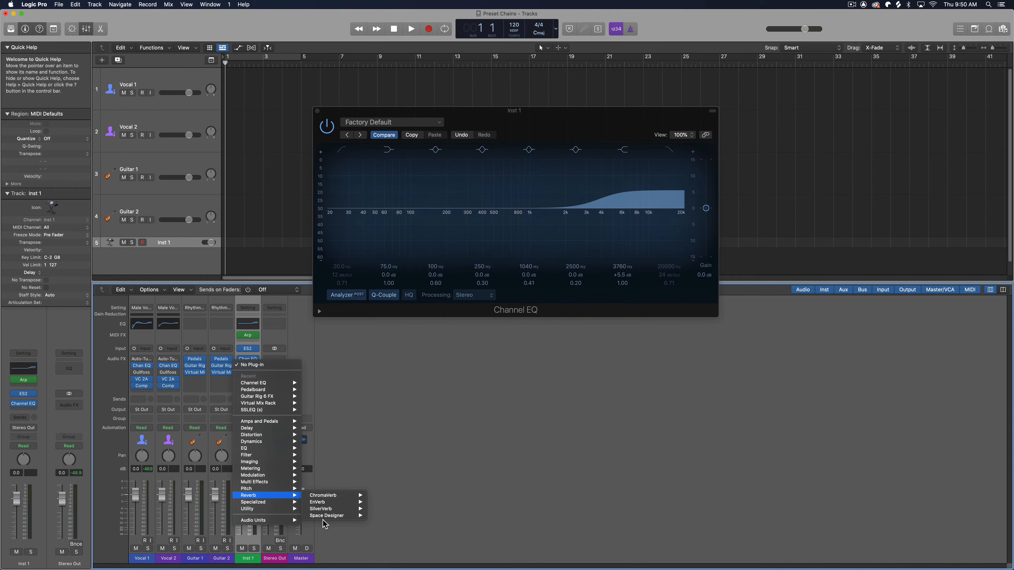
pyautogui.click(381, 516)
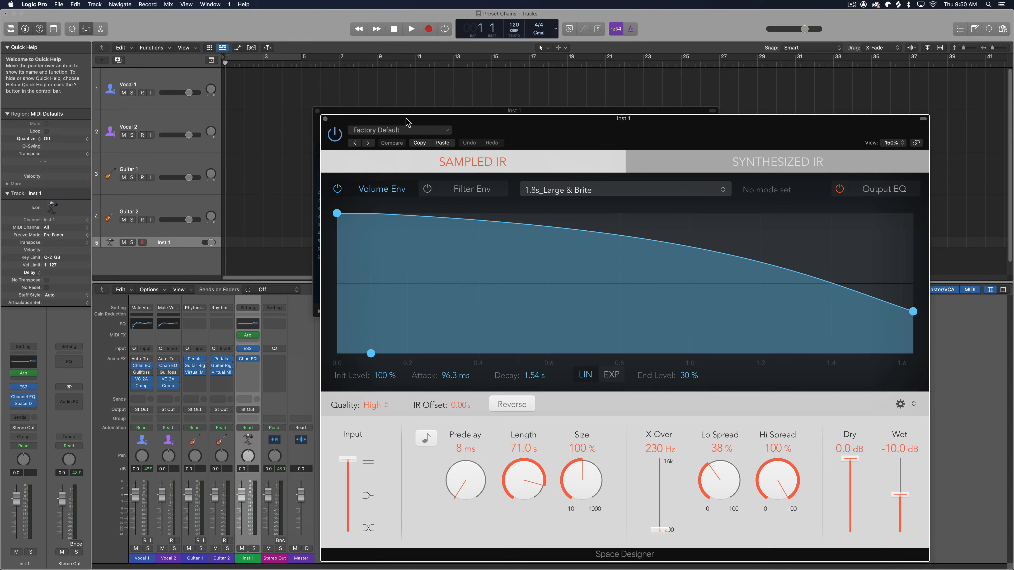
pyautogui.click(399, 130)
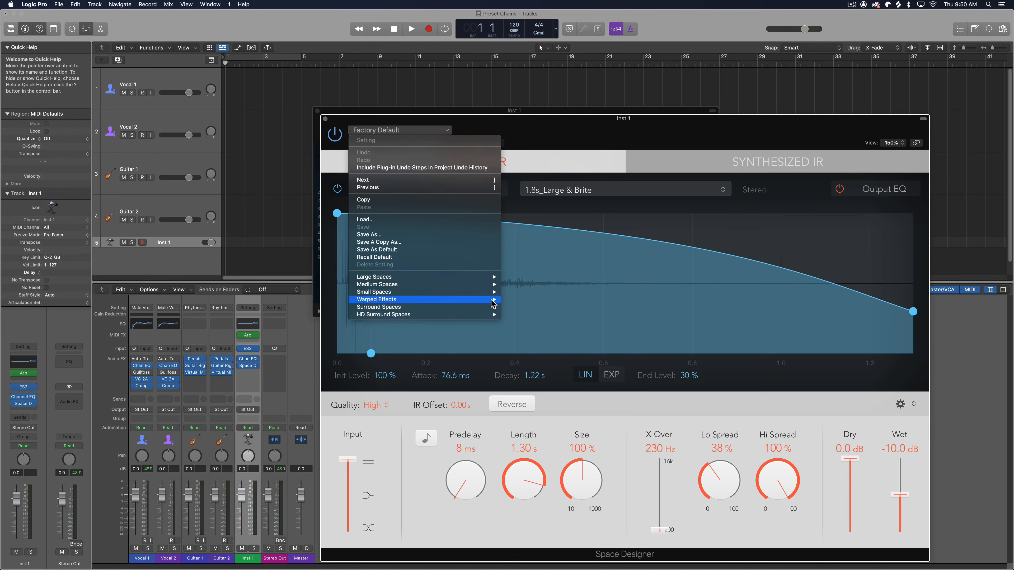
pyautogui.moveTo(491, 299)
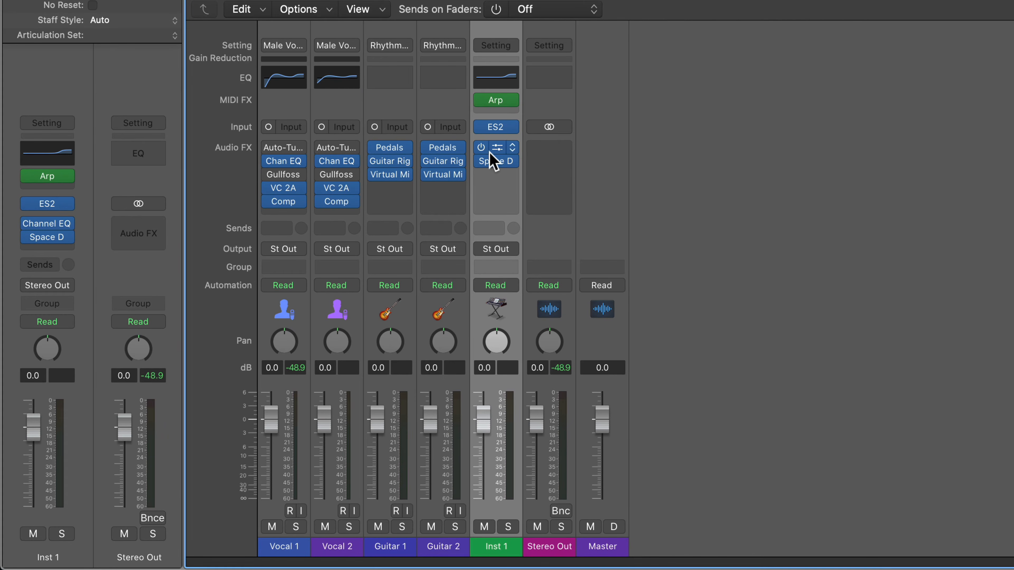
# Start saving Inst 1's channel strip setting and create a folder named Synthesizers inside the Instrument folder
pyautogui.moveTo(510, 102)
pyautogui.click(510, 53)
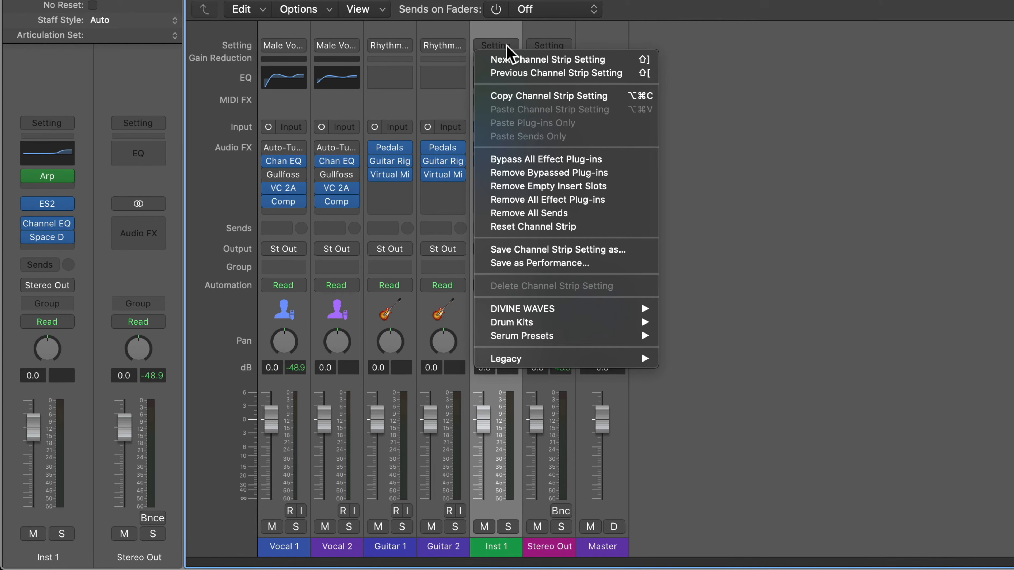
pyautogui.click(634, 251)
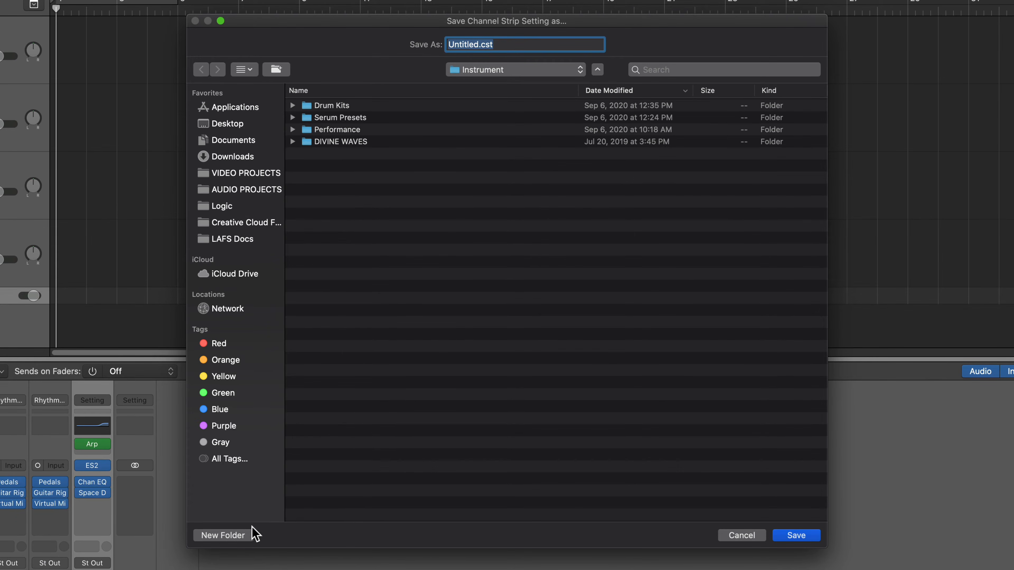
pyautogui.click(241, 536)
pyautogui.write('Syntgh')
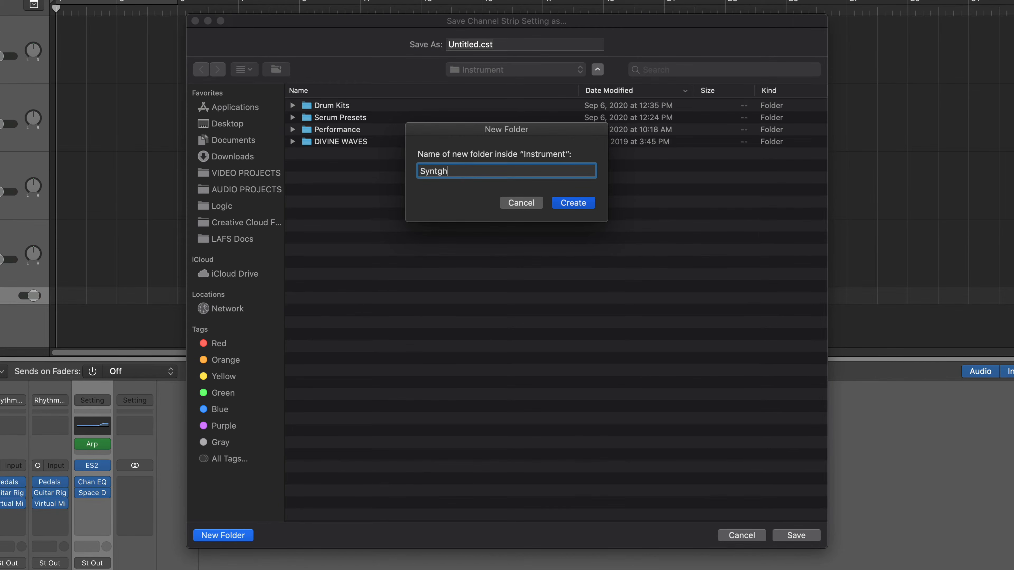
pyautogui.write('esizers')
pyautogui.press('Return')
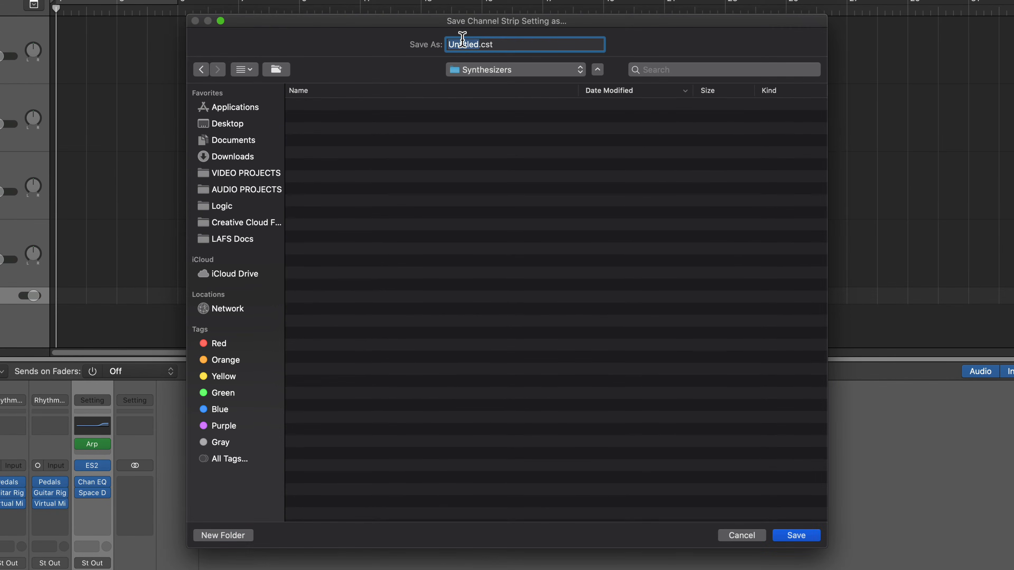
# Name the synth channel strip setting ES2 Preset and save it in the Synthesizers folder
pyautogui.write('ES')
pyautogui.write('2 P')
pyautogui.write('reset')
pyautogui.press('Return')
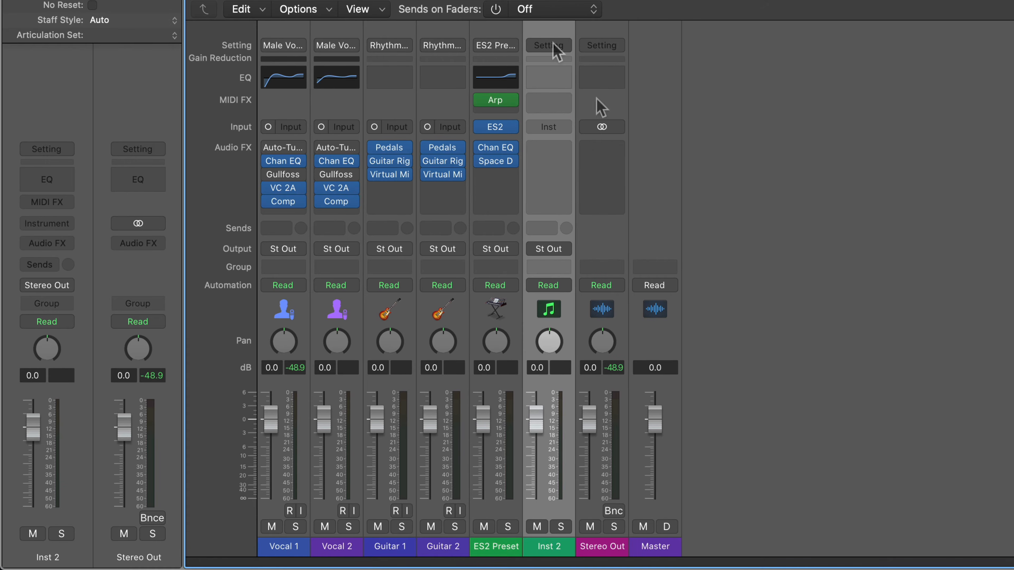
# Load the ES2 Preset setting from Synthesizers onto the empty Inst 2 channel strip
pyautogui.click(549, 45)
pyautogui.moveTo(602, 355)
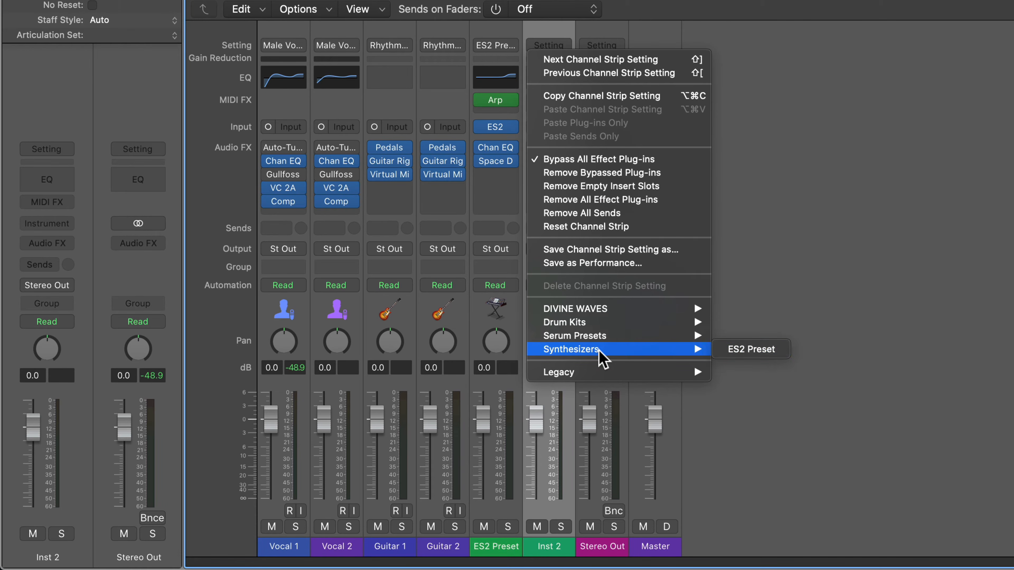
pyautogui.click(722, 351)
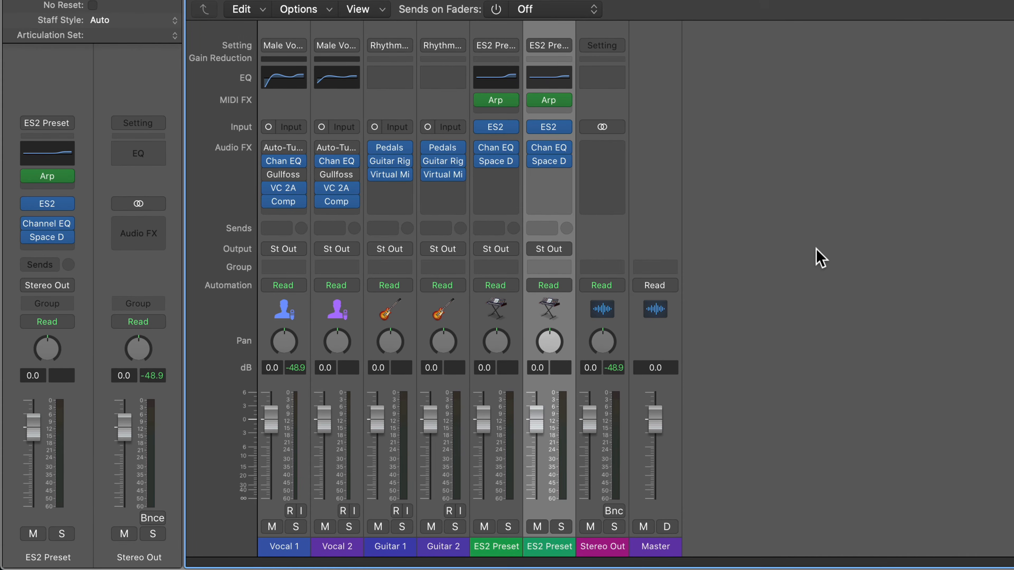
# Set up Ozone 9, Virtual Tape Machines and Pro-L 2 on Stereo Out, with Pro-L 2's gain at about 5.4 dB
pyautogui.click(607, 549)
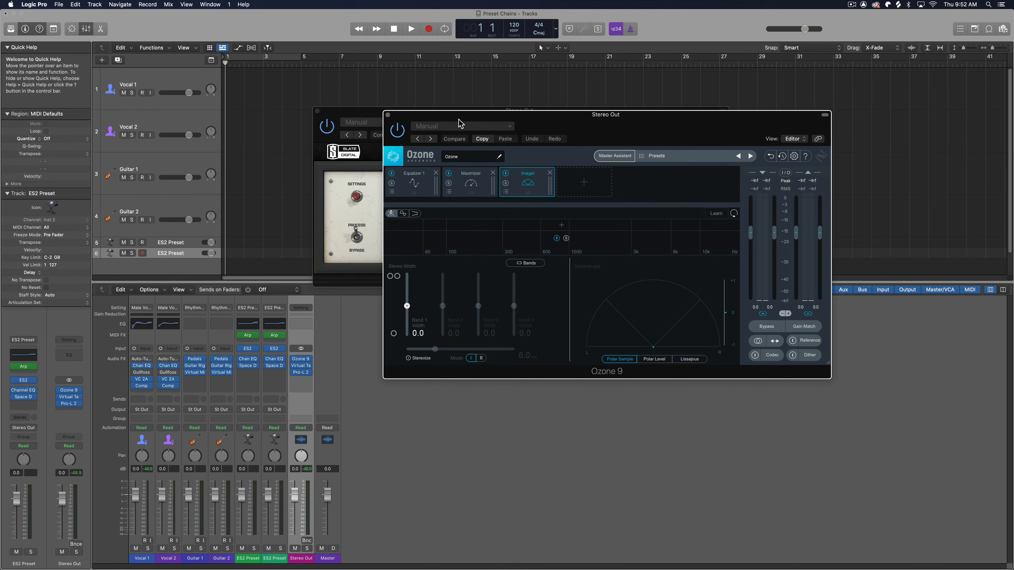
pyautogui.click(390, 112)
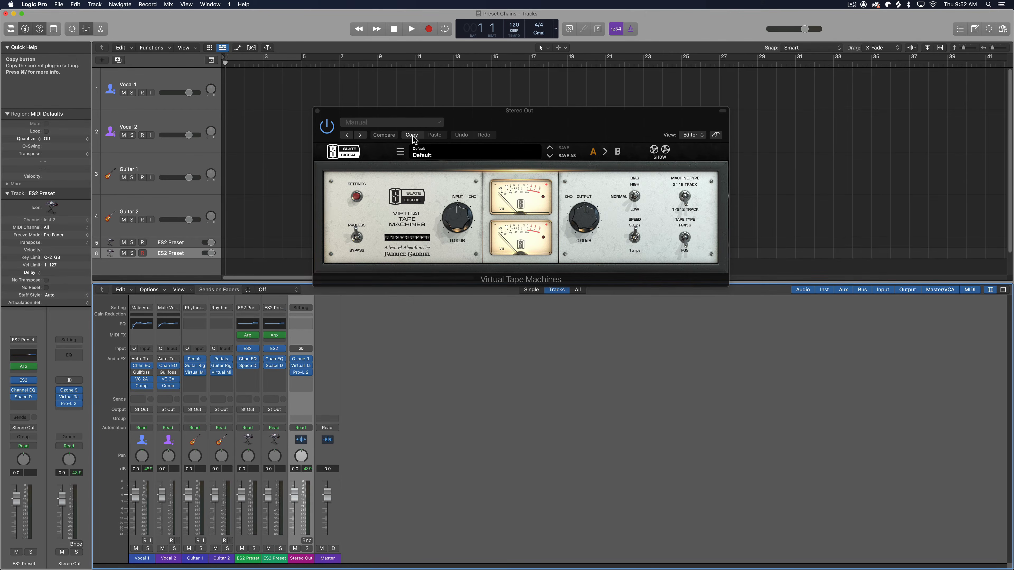
pyautogui.click(318, 110)
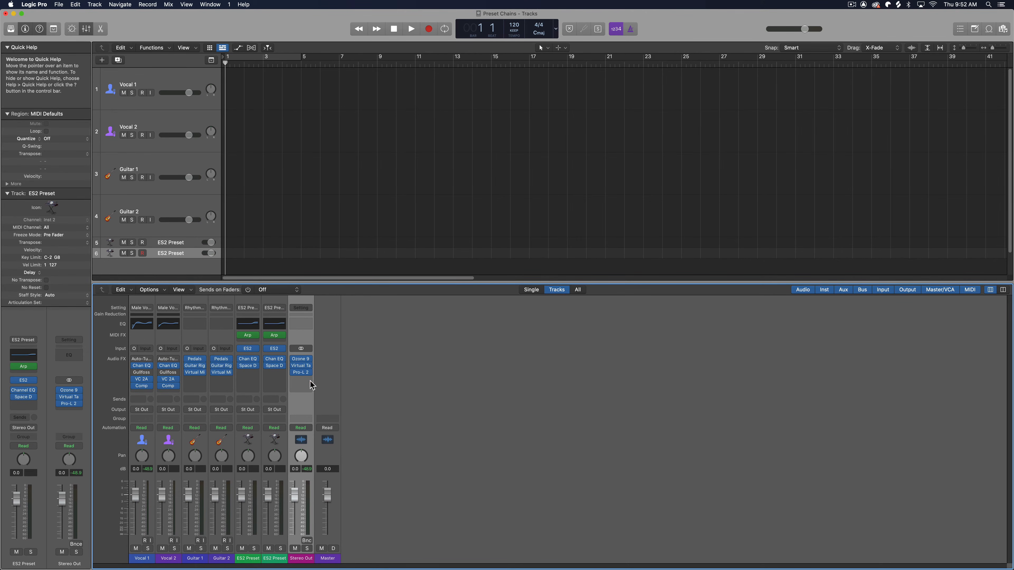
pyautogui.click(301, 372)
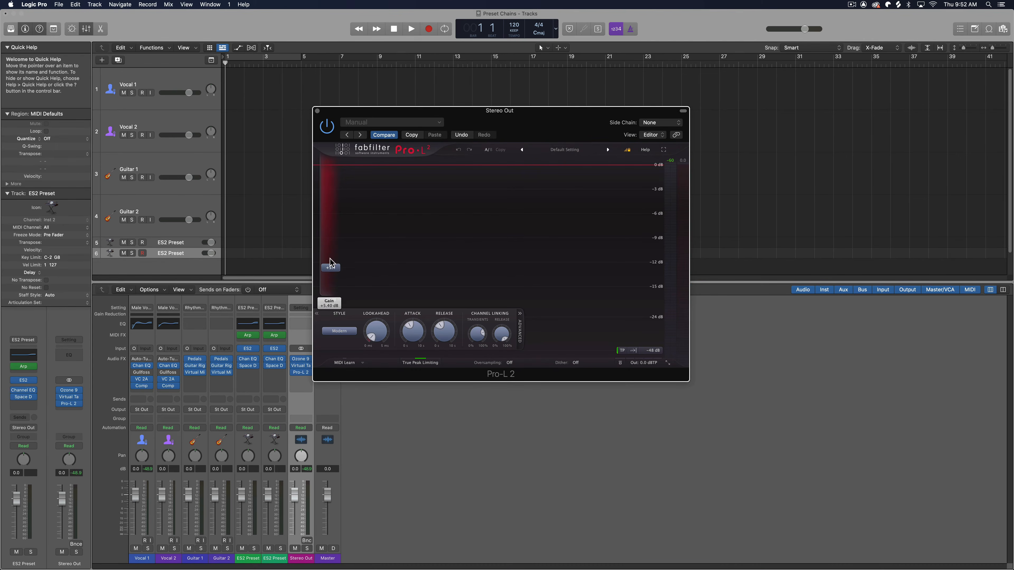
pyautogui.click(317, 111)
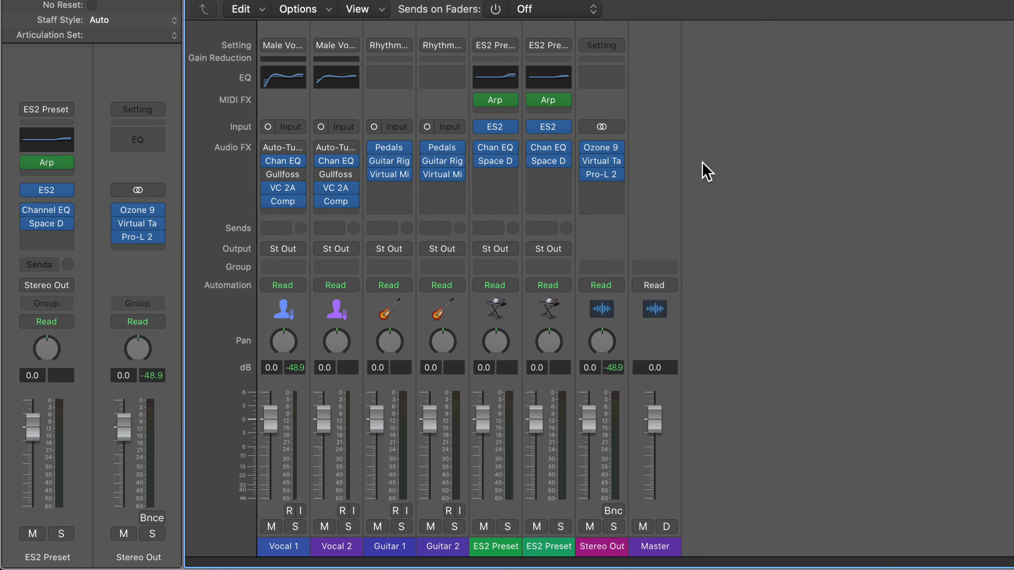
pyautogui.click(601, 46)
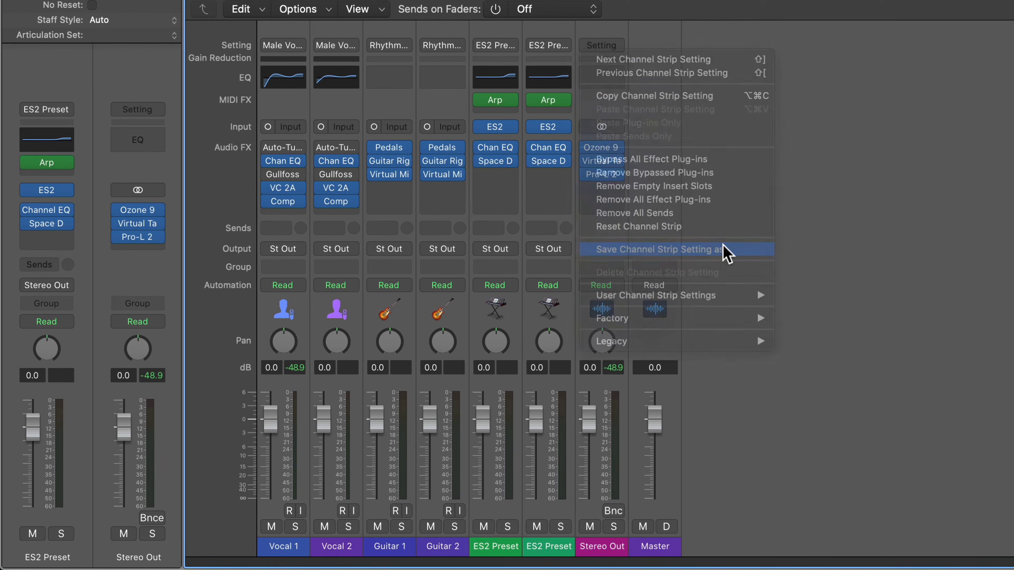
pyautogui.click(723, 249)
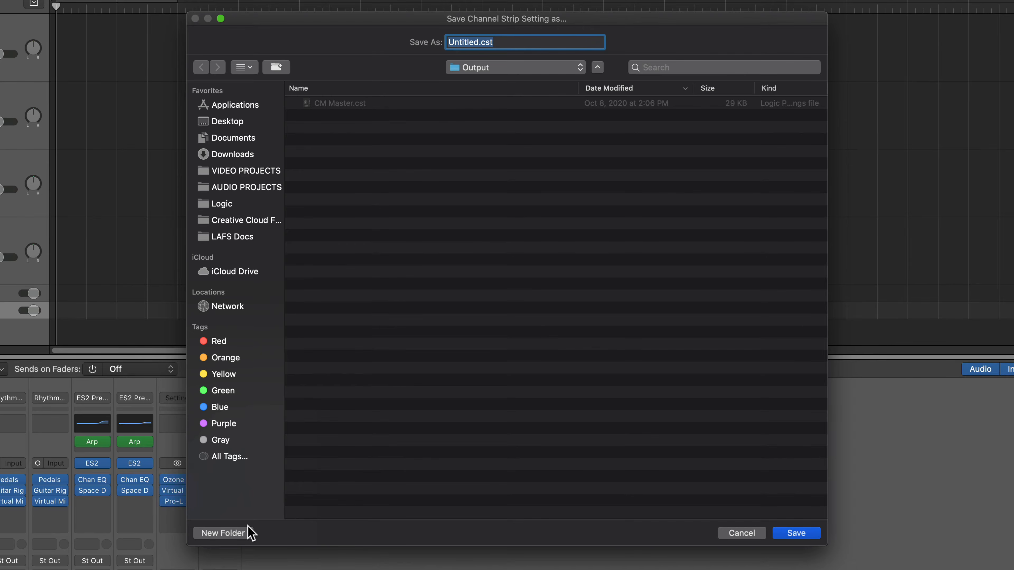
pyautogui.click(247, 534)
pyautogui.write('Mastering Presets')
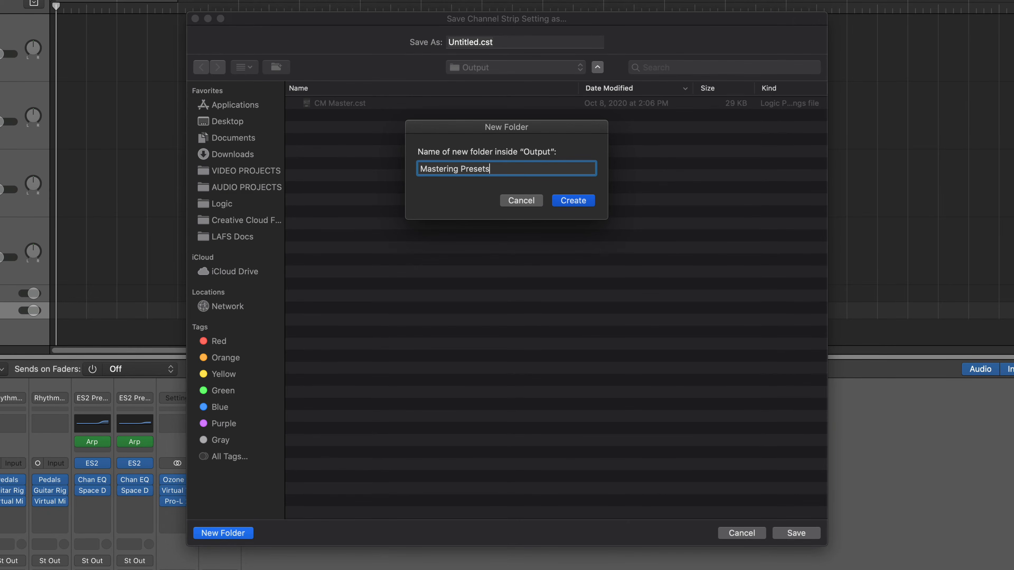
pyautogui.press('Return')
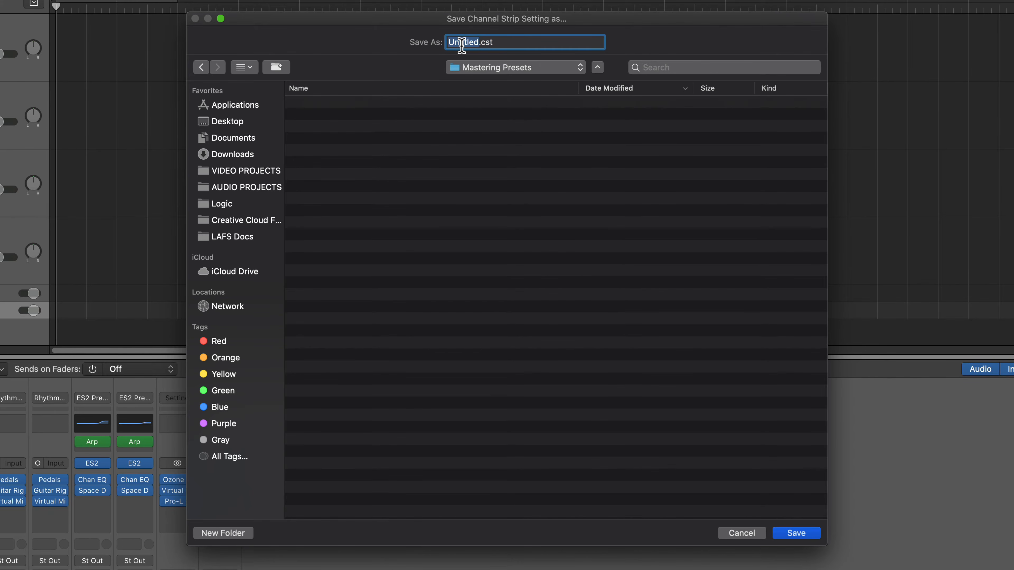
# Name the Stereo Out channel strip setting Loud Rock Master and save it in the Mastering Presets folder
pyautogui.write('Loud Rock Maste')
pyautogui.write('r')
pyautogui.press('Return')
# Reset the Stereo Out channel strip and load Loud Rock Master from the Mastering Presets user settings onto it
pyautogui.click(184, 397)
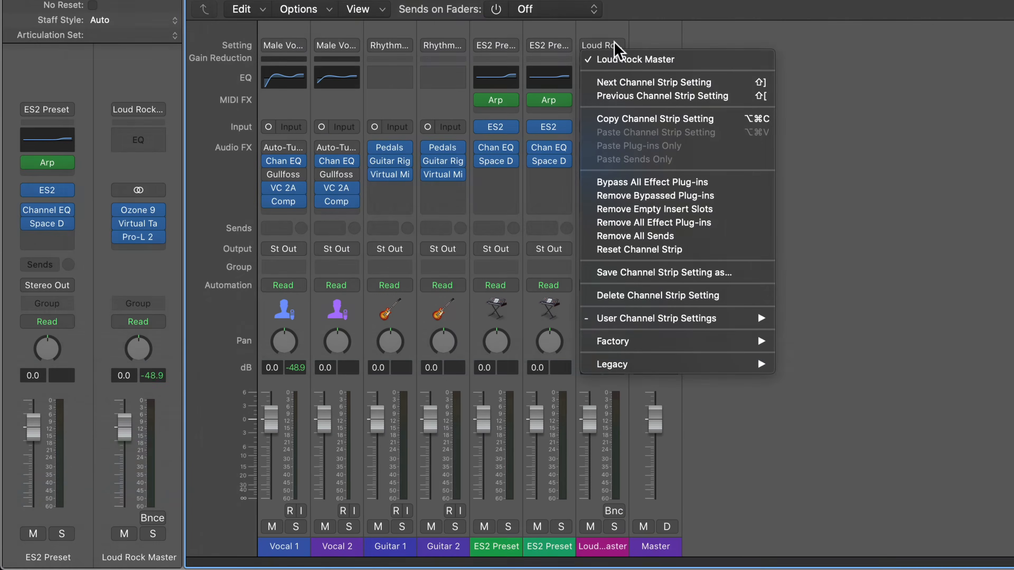
pyautogui.click(708, 249)
pyautogui.click(599, 46)
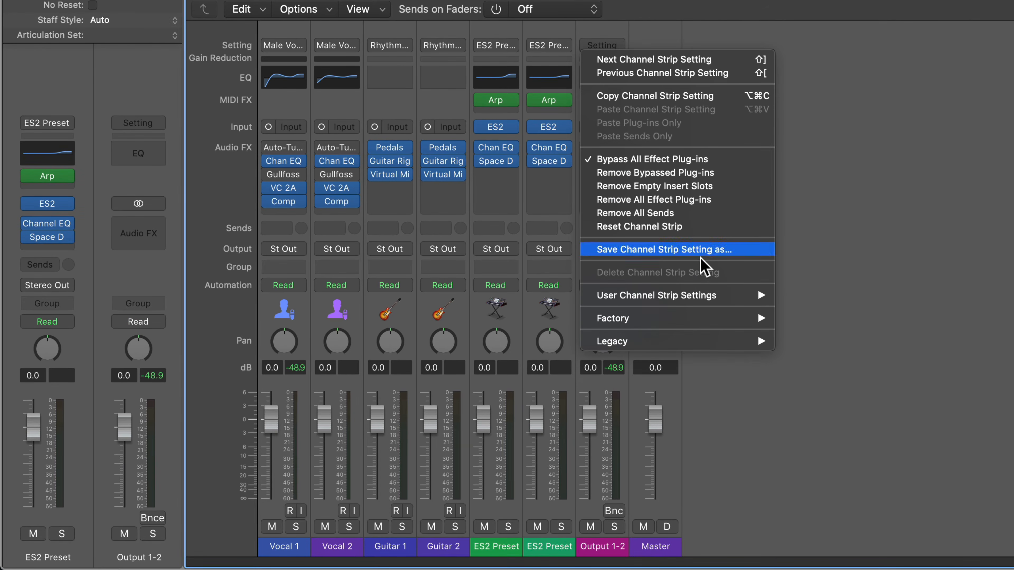
pyautogui.moveTo(699, 298)
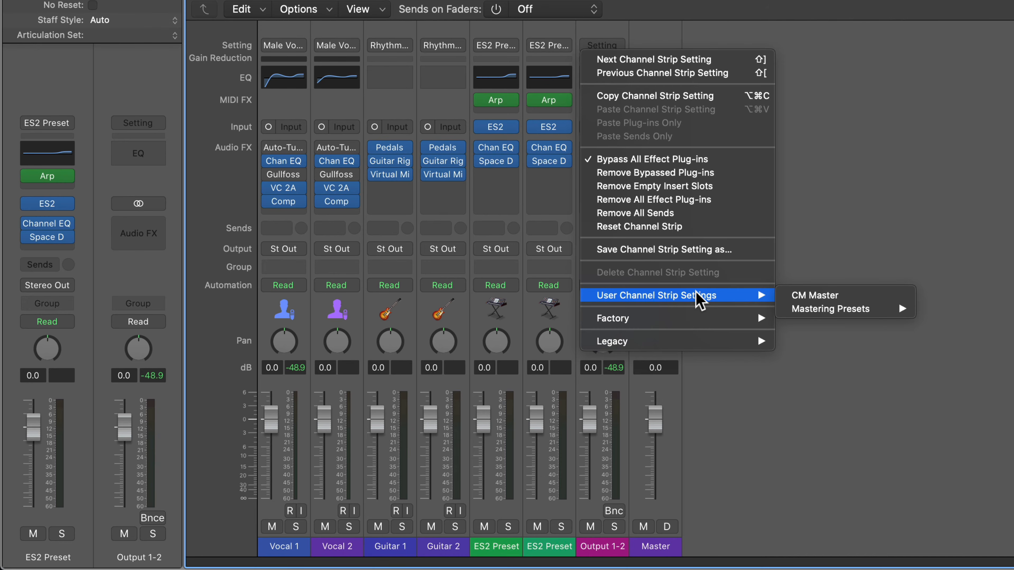
pyautogui.moveTo(852, 314)
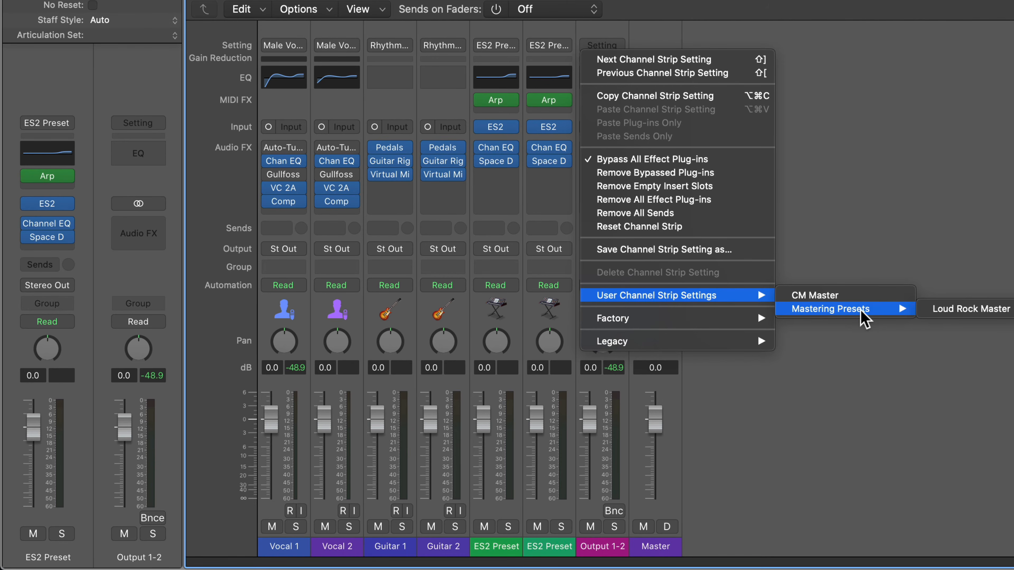
pyautogui.click(997, 310)
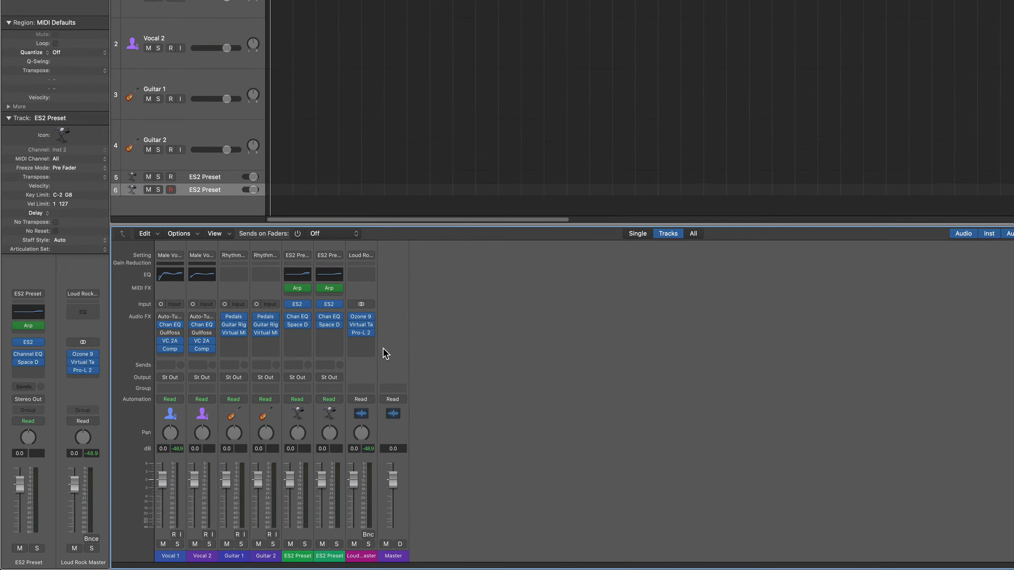
# Close the mixer and delete both ES2 Preset tracks, keeping the vocal and guitar tracks
pyautogui.press('x')
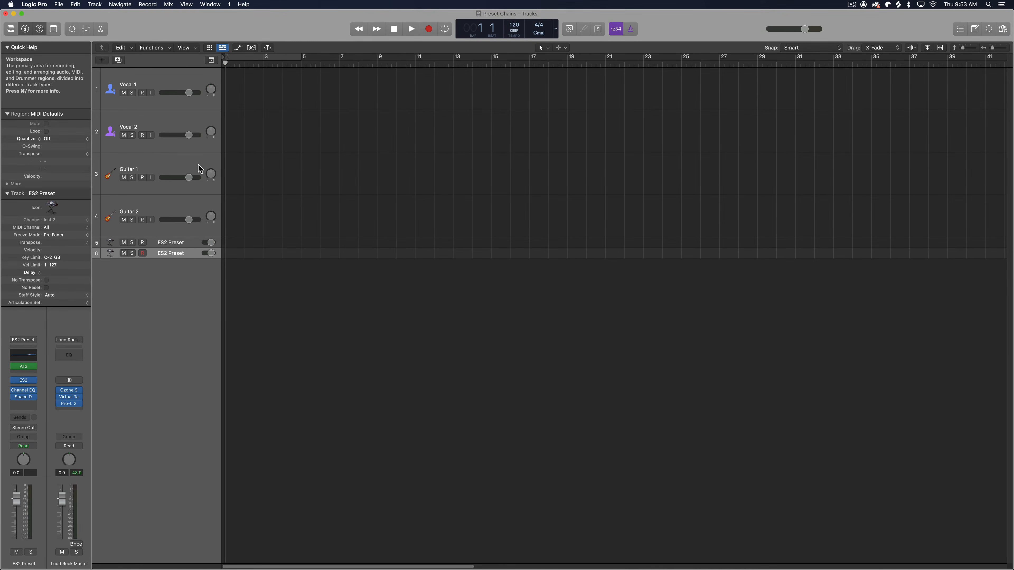
pyautogui.click(180, 165)
pyautogui.keyDown('shift'); pyautogui.click(176, 203); pyautogui.keyUp('shift')
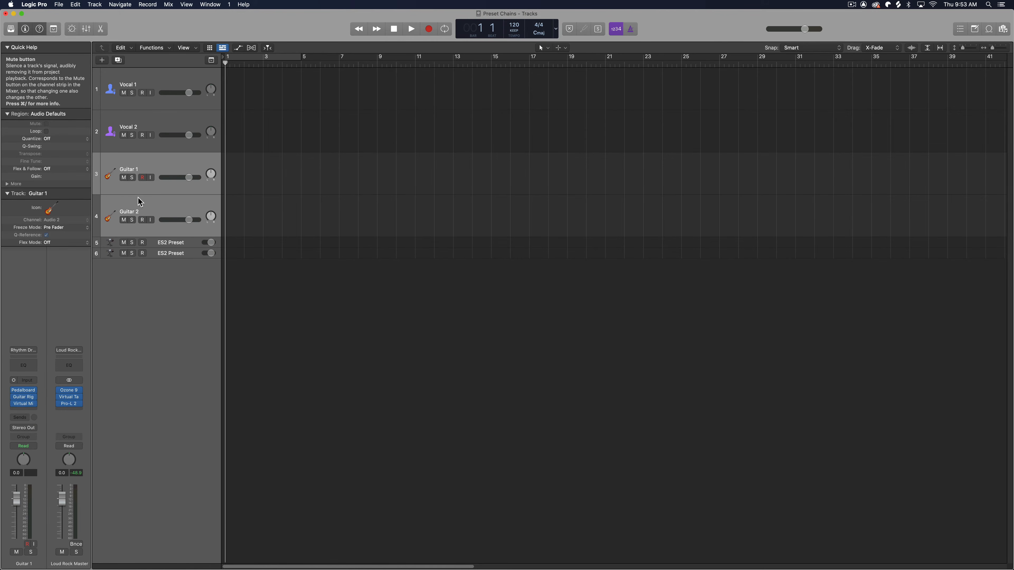
pyautogui.click(163, 244)
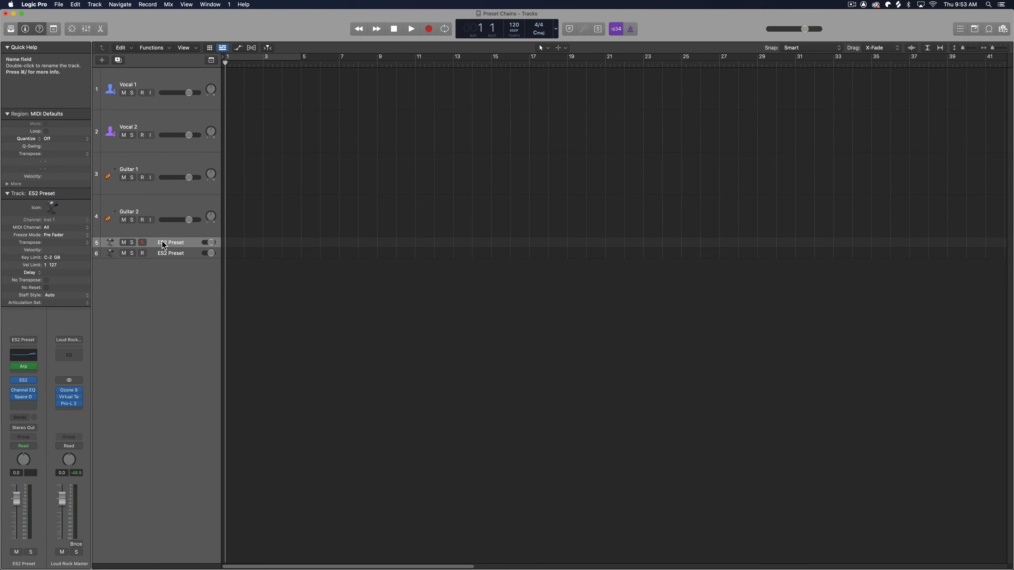
pyautogui.press('super+BackSpace')
pyautogui.press('super+BackSpace')
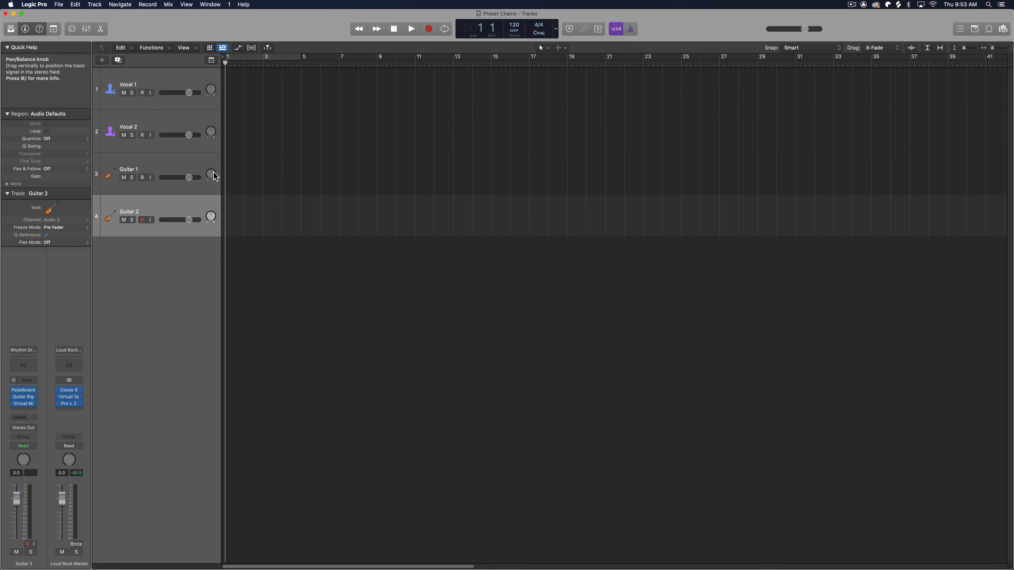
# Pan Guitar 1 to -50 and Guitar 2 to about +54, and select both guitar tracks
pyautogui.moveTo(210, 173); pyautogui.dragTo(211, 212)
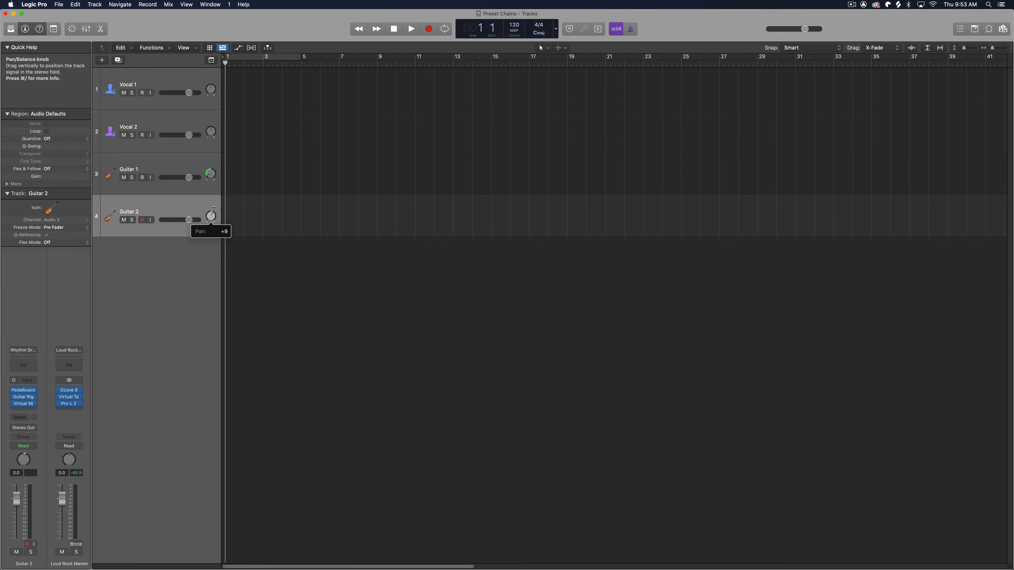
pyautogui.click(166, 186)
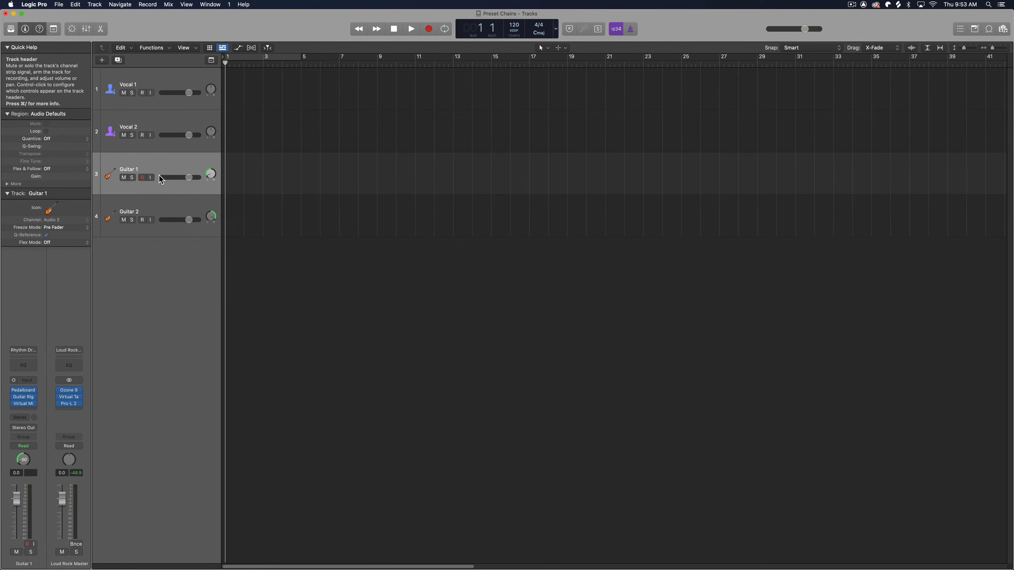
pyautogui.keyDown('shift'); pyautogui.click(167, 205); pyautogui.keyUp('shift')
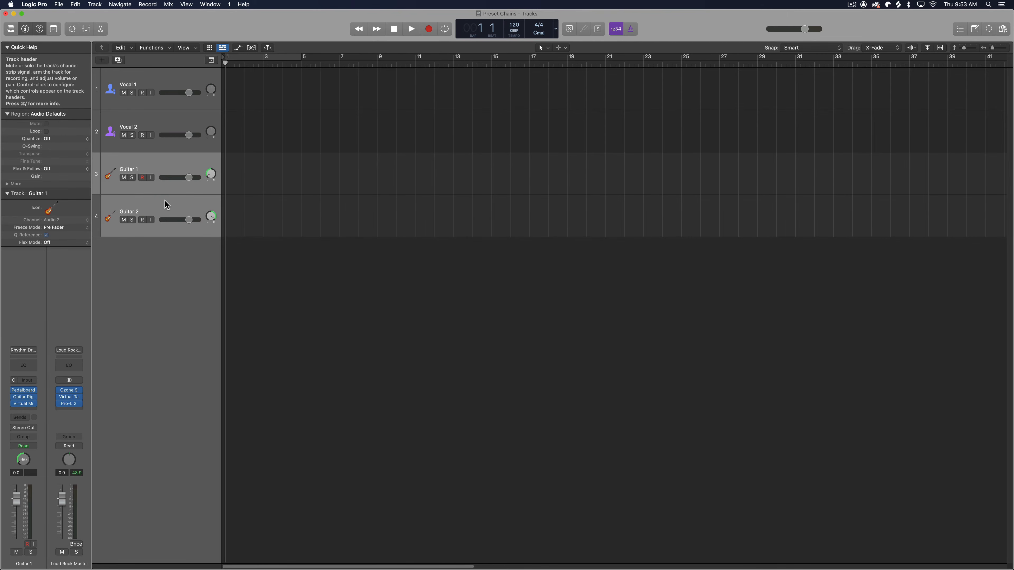
pyautogui.press('x')
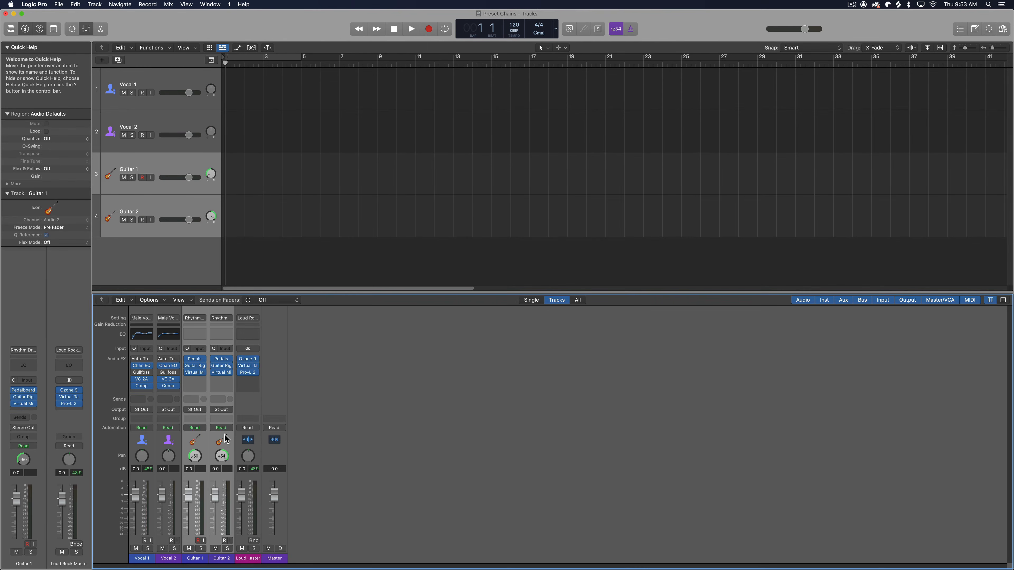
pyautogui.click(196, 411)
pyautogui.moveTo(205, 438)
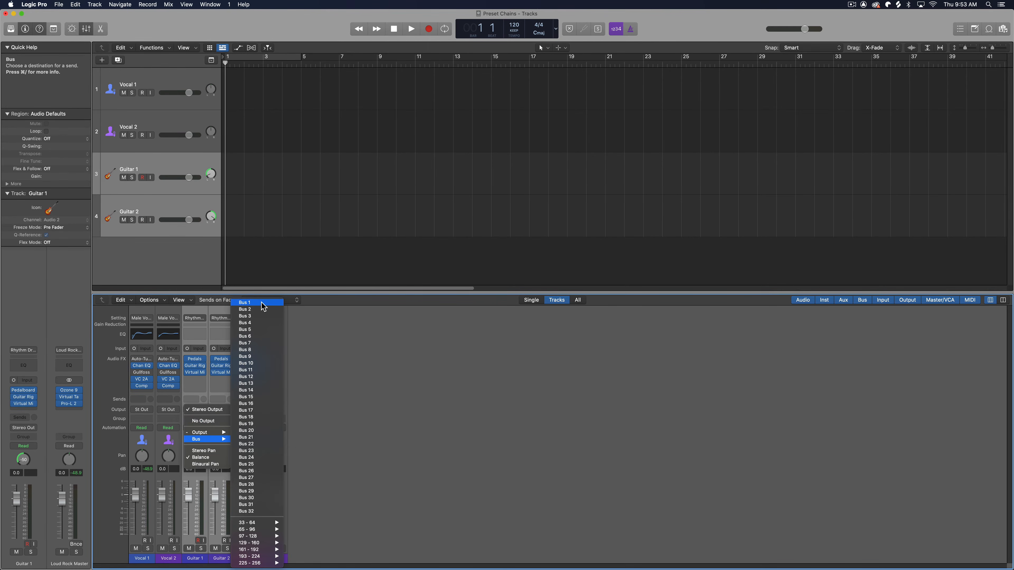
pyautogui.click(357, 335)
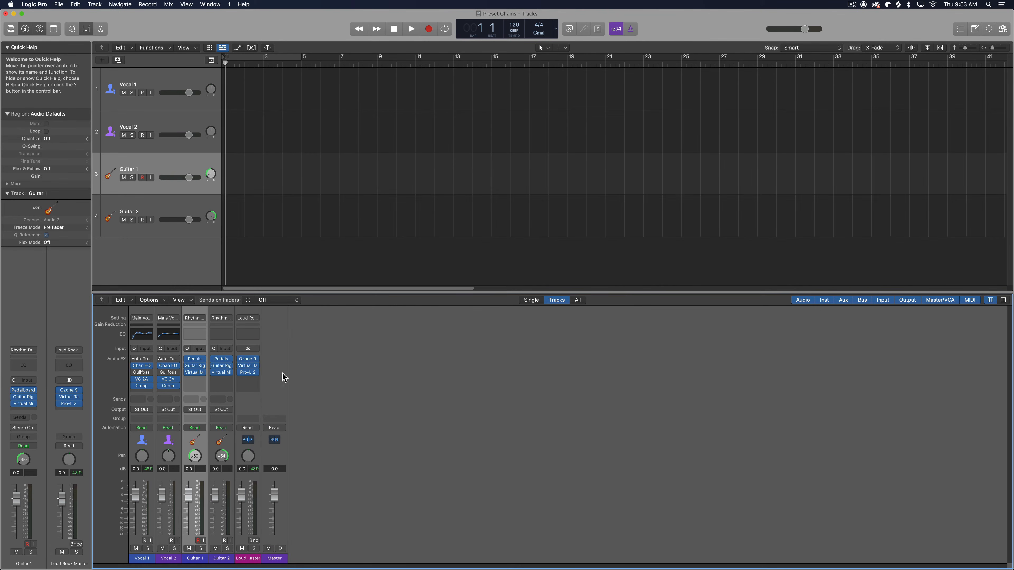
pyautogui.press('x')
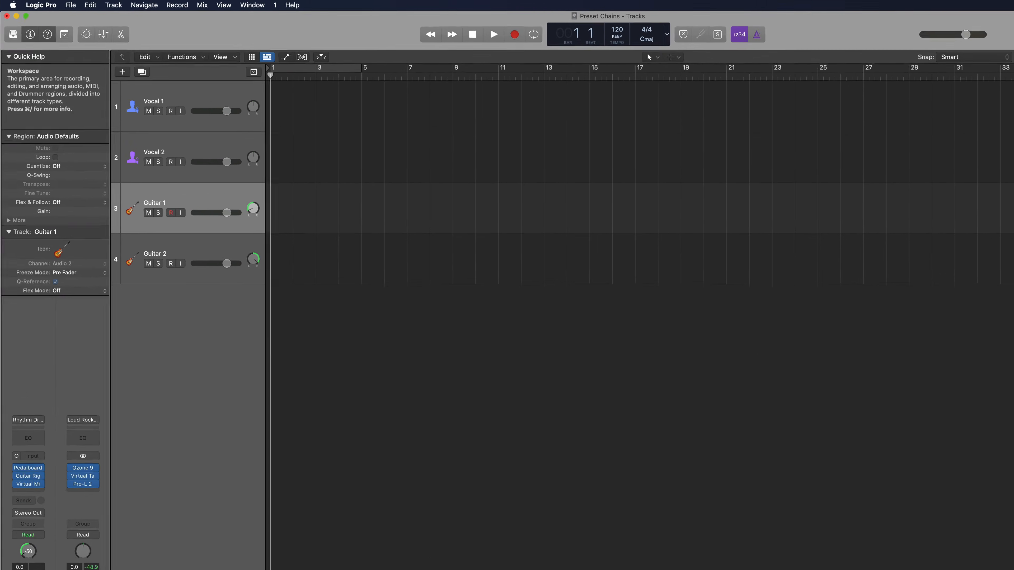
# Group the Guitar 1 and Guitar 2 tracks into a Summing Stack
pyautogui.keyDown('shift'); pyautogui.click(183, 206); pyautogui.keyUp('shift')
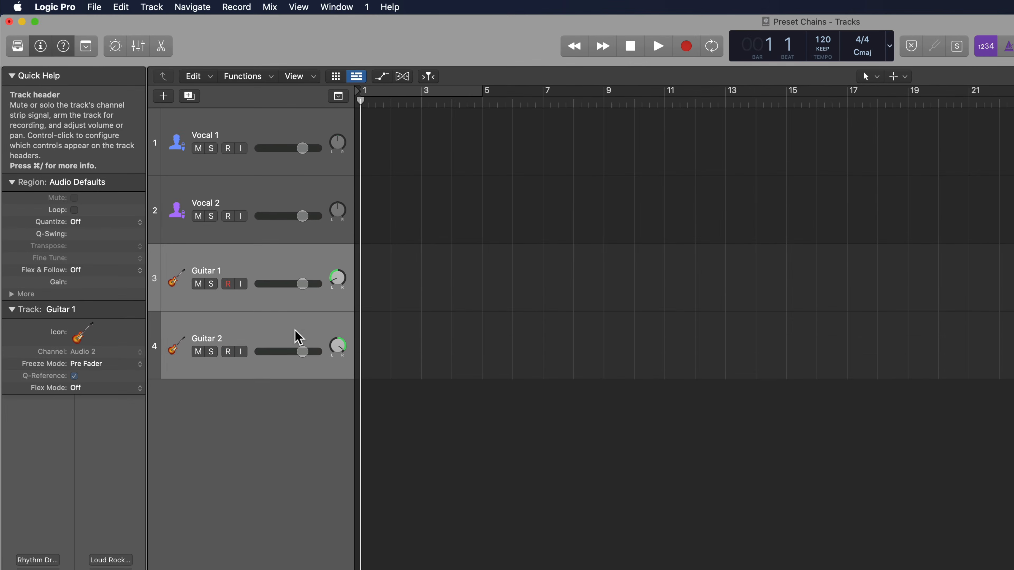
pyautogui.click(155, 7)
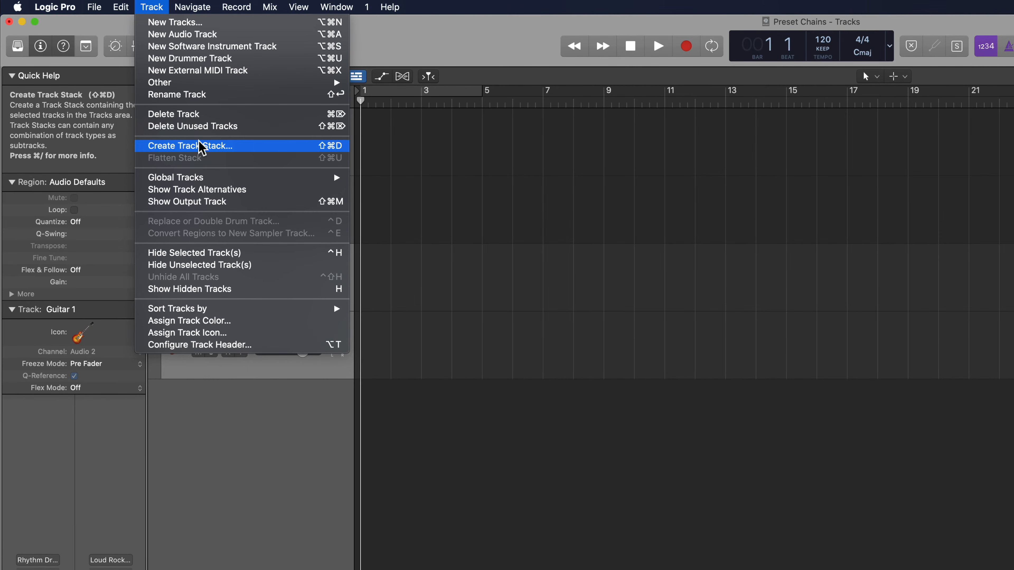
pyautogui.click(206, 145)
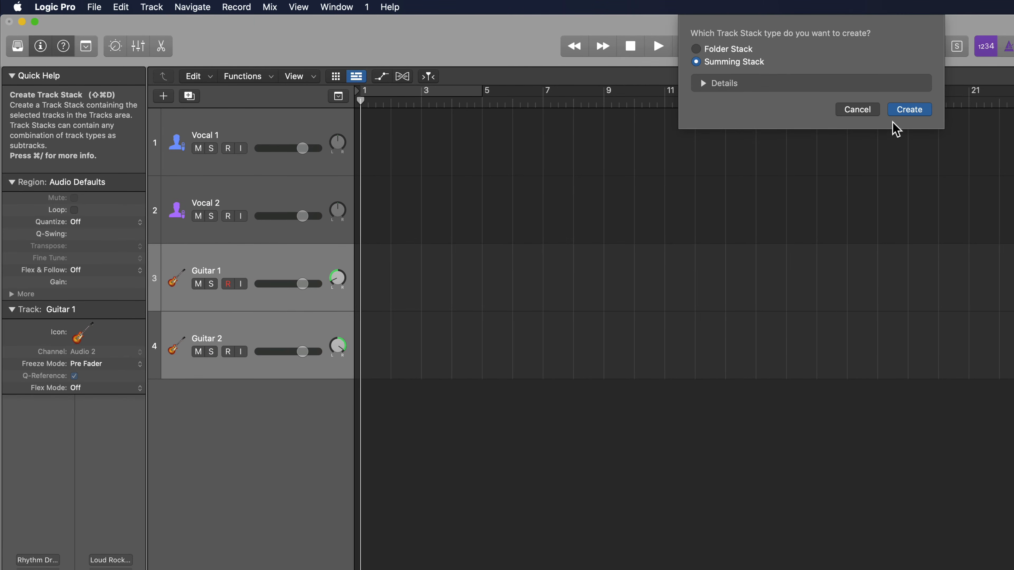
pyautogui.click(906, 109)
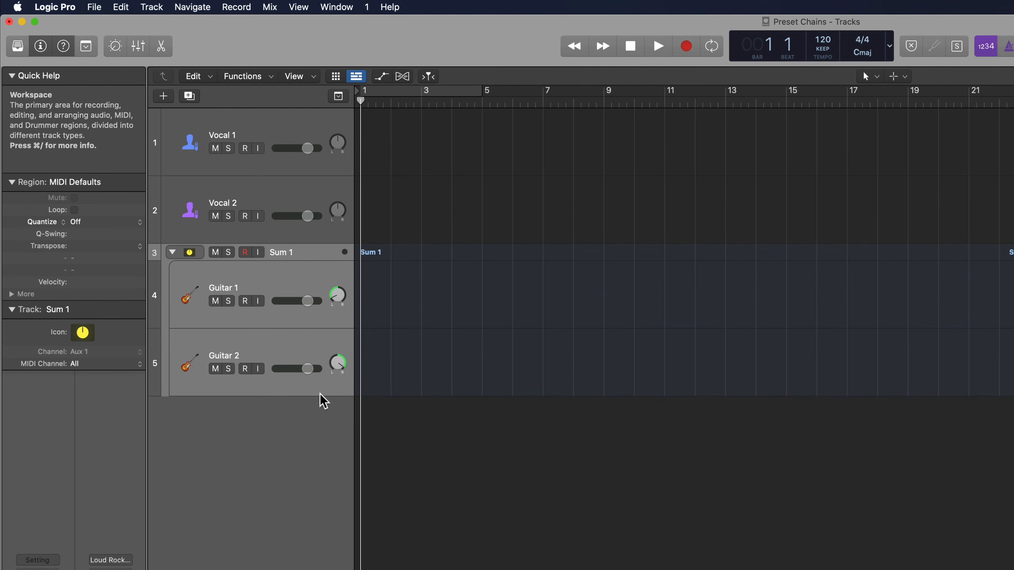
# Rename the guitar summing stack Rhythm Guitars and enlarge its track height
pyautogui.click(282, 255)
pyautogui.doubleClick(283, 254)
pyautogui.write('Rhythm Guitar')
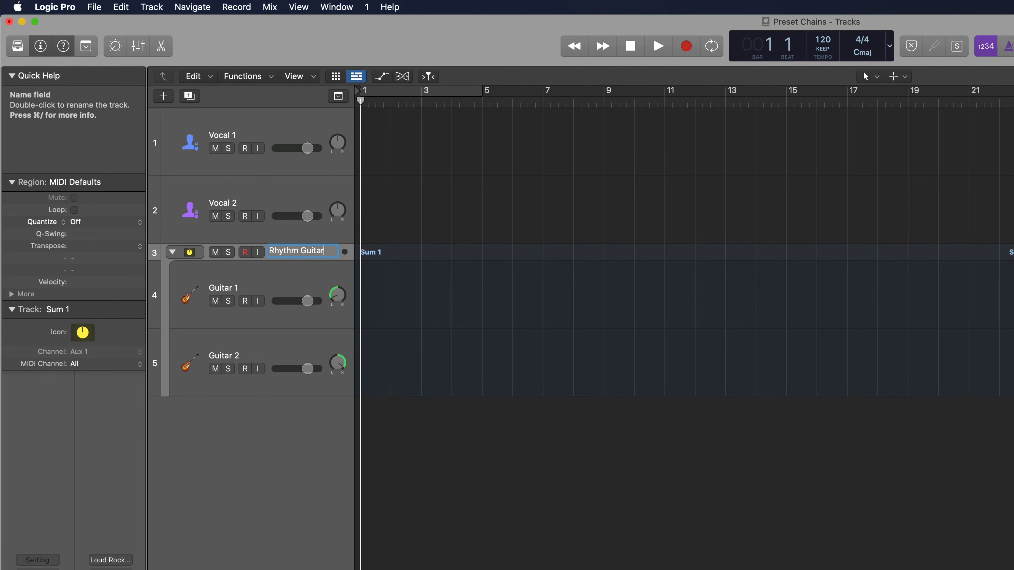
pyautogui.write('s')
pyautogui.press('Return')
pyautogui.moveTo(282, 260); pyautogui.dragTo(247, 350)
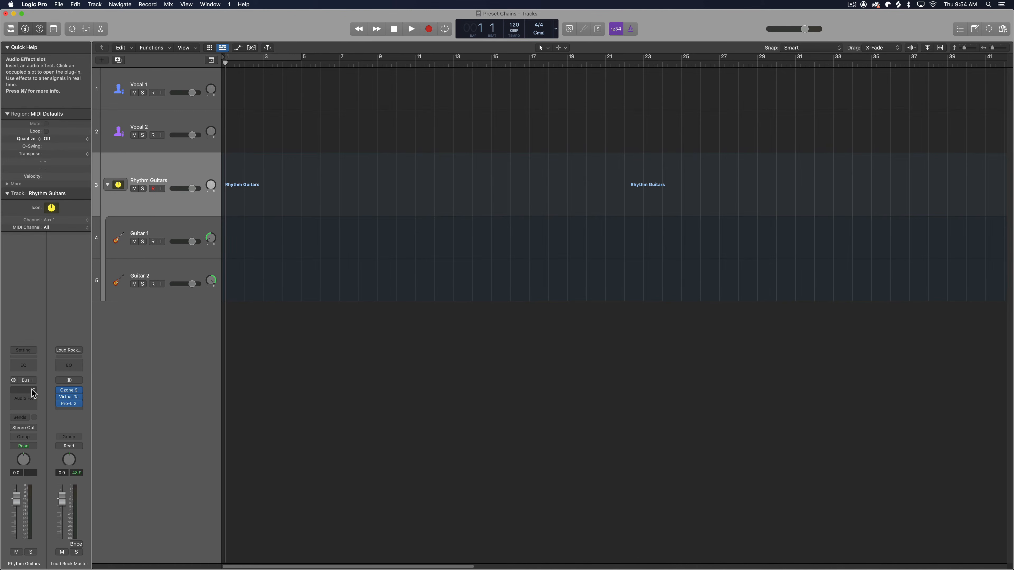
# Insert iZotope's Neutron 2 in the first audio effect slot of the Rhythm Guitars channel strip
pyautogui.click(33, 393)
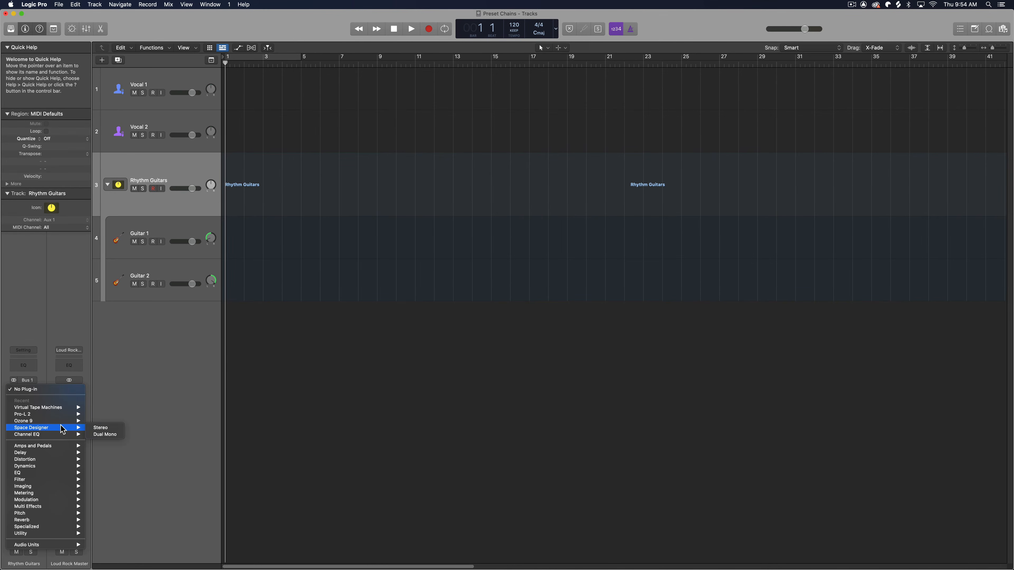
pyautogui.moveTo(52, 544)
pyautogui.moveTo(125, 418)
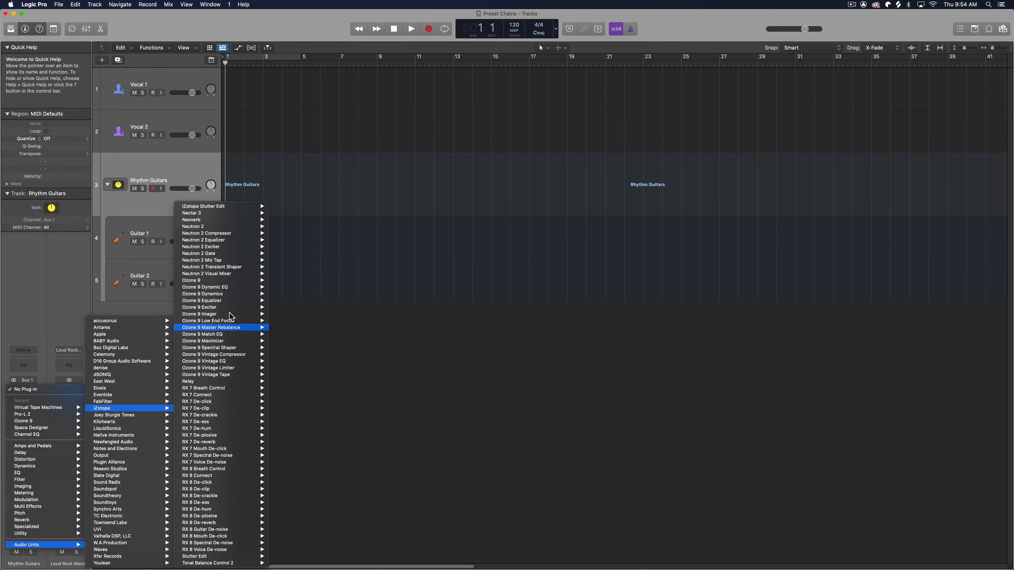
pyautogui.moveTo(224, 227)
pyautogui.click(293, 234)
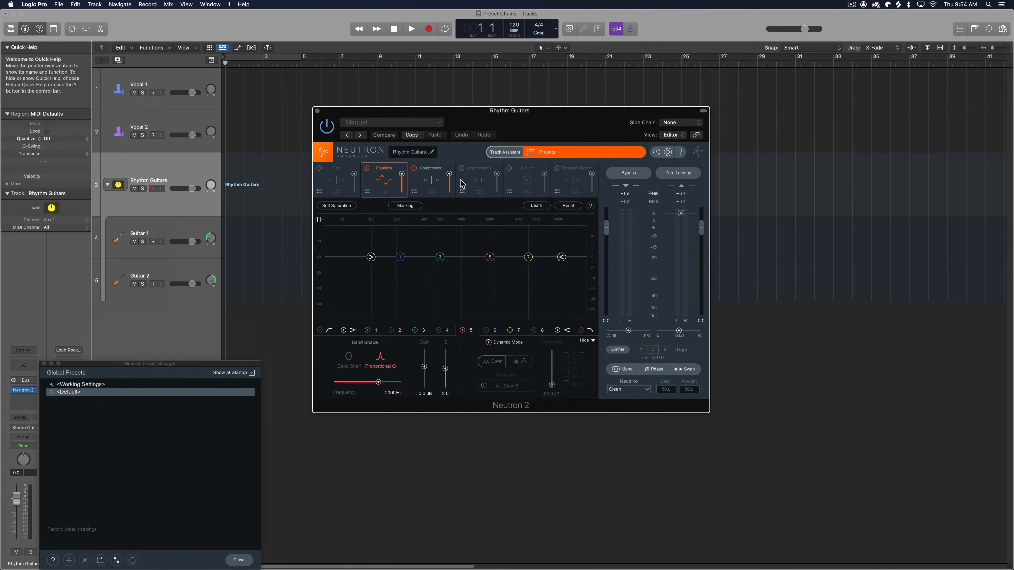
# In Neutron 2, enable Compressor 2, Exciter and the Limiter, and lower the limiter's ceiling to about -7.3 dB
pyautogui.click(434, 183)
pyautogui.click(485, 186)
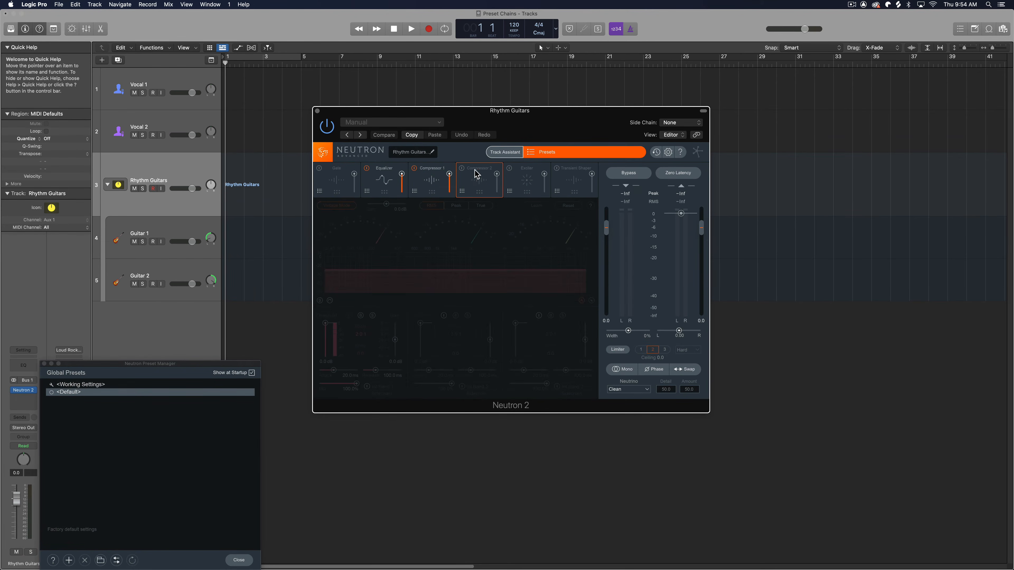
pyautogui.click(510, 168)
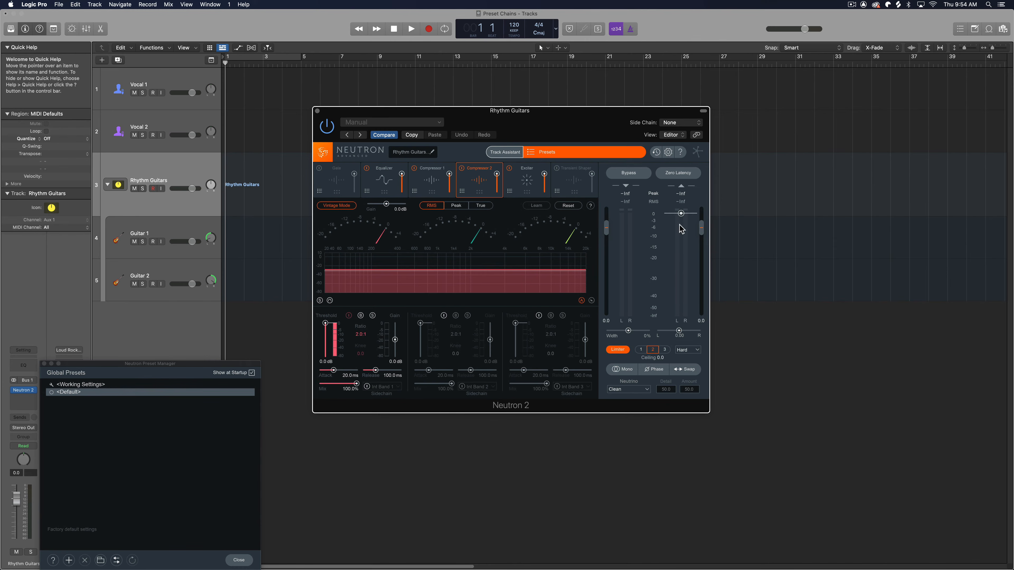
pyautogui.moveTo(680, 214); pyautogui.dragTo(681, 230)
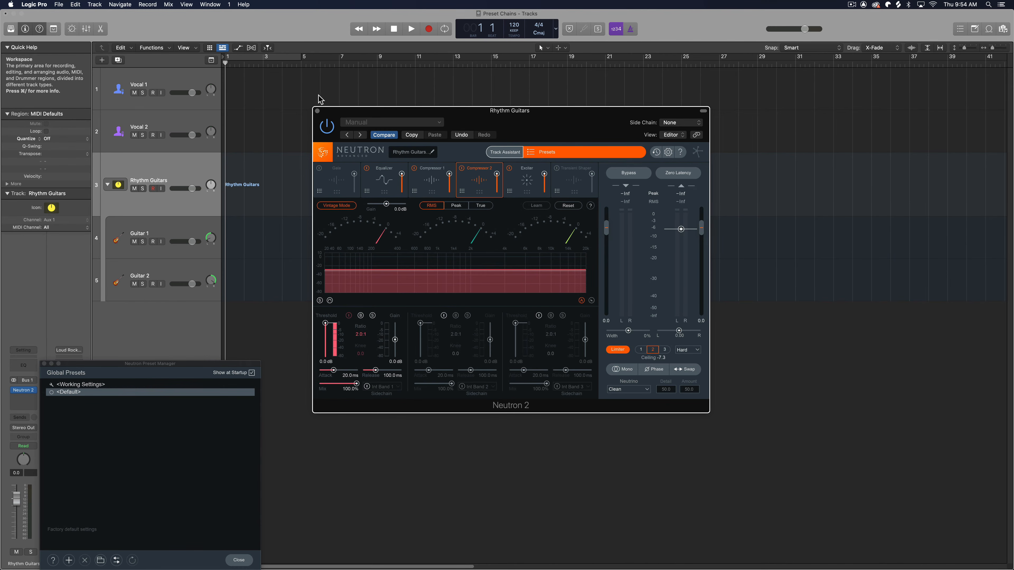
# Insert Channel EQ before Neutron 2 on Rhythm Guitars, with an 80 Hz, 48 dB/oct low cut and a lowered high cut
pyautogui.click(27, 392)
pyautogui.click(27, 391)
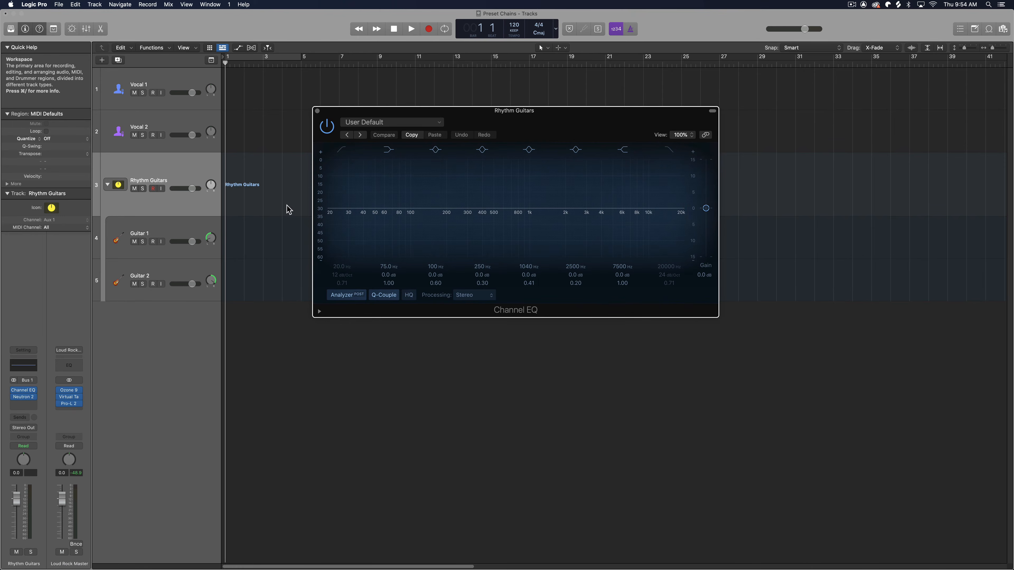
pyautogui.click(342, 150)
pyautogui.moveTo(345, 268); pyautogui.dragTo(346, 250)
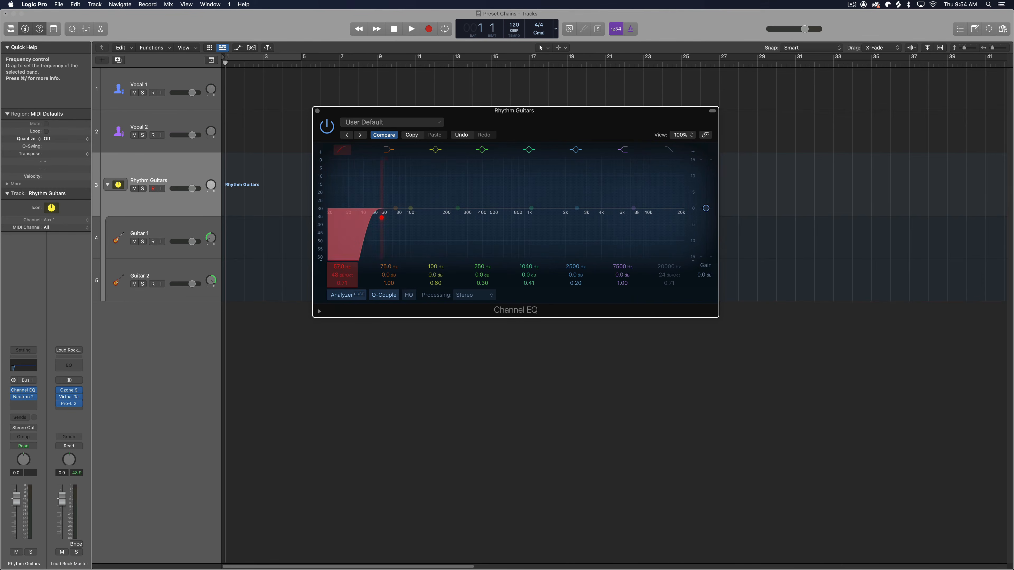
pyautogui.click(669, 149)
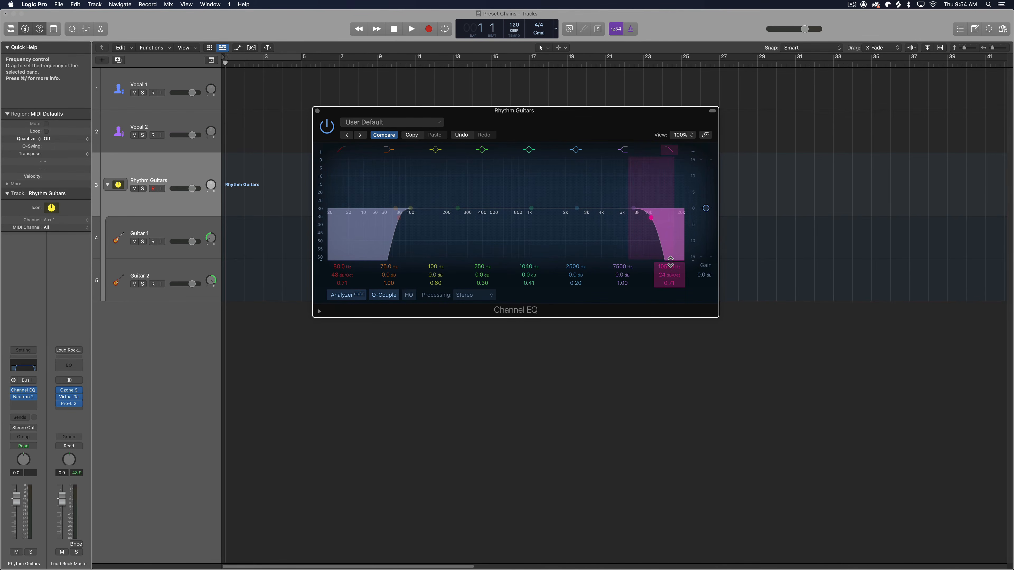
pyautogui.click(317, 111)
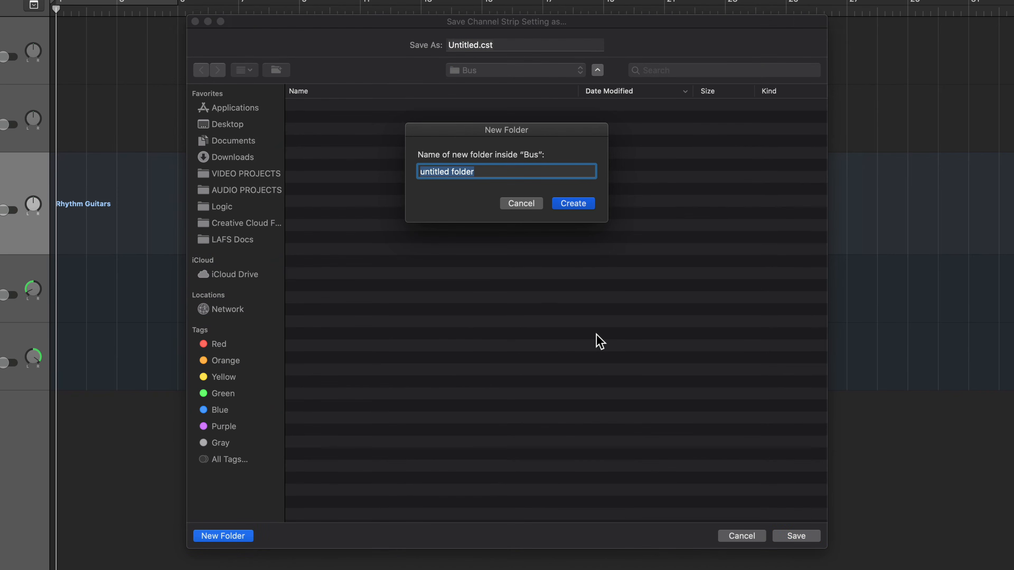
# Create a folder named Guitar Busses inside the Bus folder for the Rhythm Guitars channel strip setting
pyautogui.write('Guitar B')
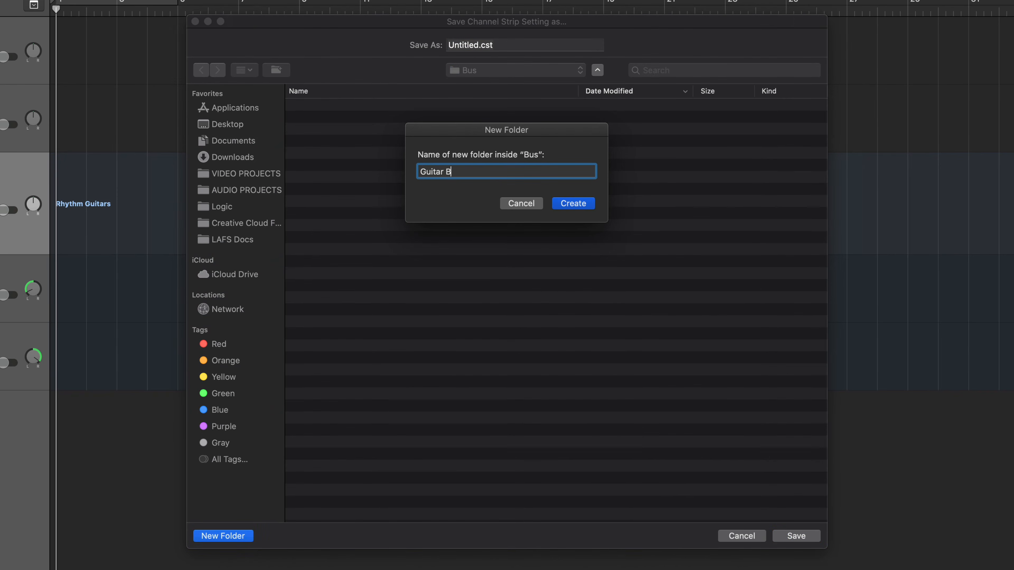
pyautogui.write('usses')
pyautogui.press('Return')
# Name the Rhythm Guitars channel strip setting Guitar Bus 1 and save it in the Guitar Busses folder
pyautogui.doubleClick(457, 46)
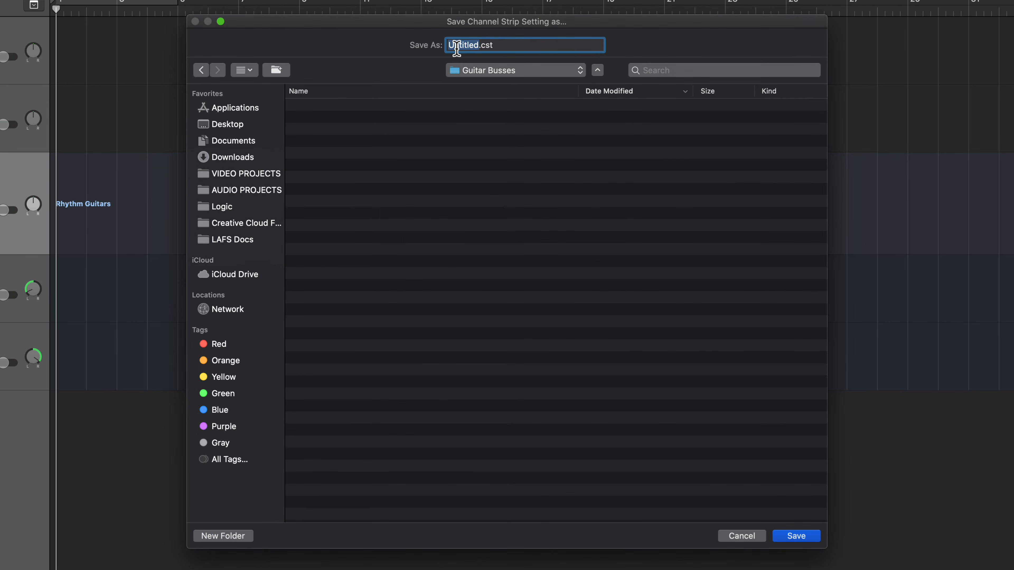
pyautogui.write('Guitar Bus 1')
pyautogui.press('Return')
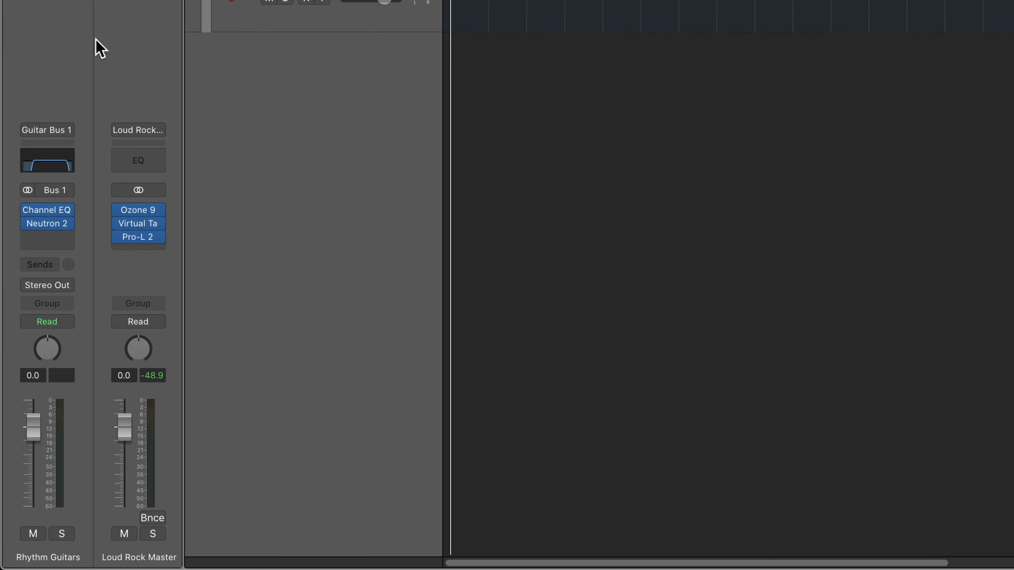
# Reset the Rhythm Guitars channel strip and reload its Guitar Bus 1 setting from the Guitar Busses folder
pyautogui.click(64, 131)
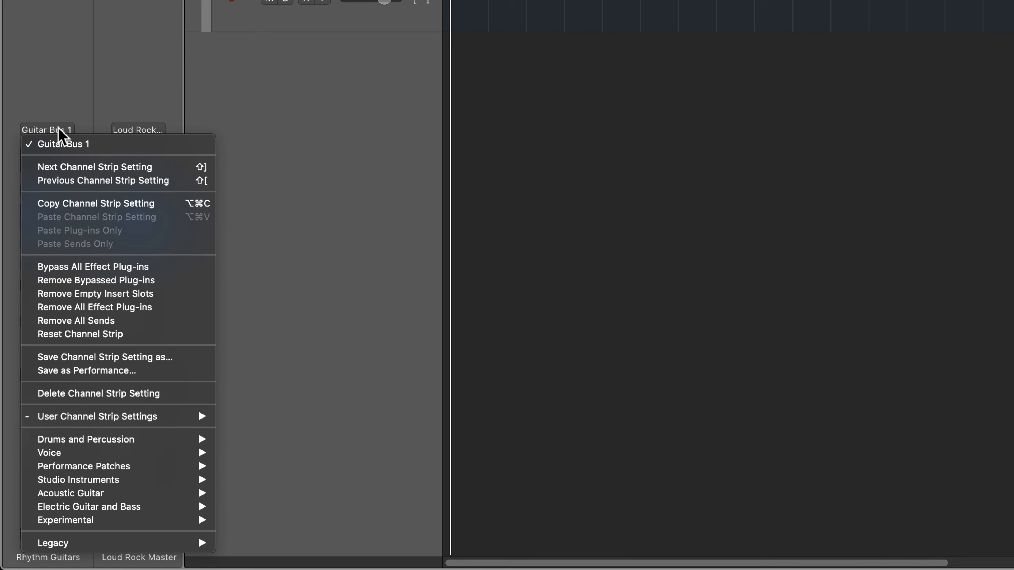
pyautogui.click(129, 335)
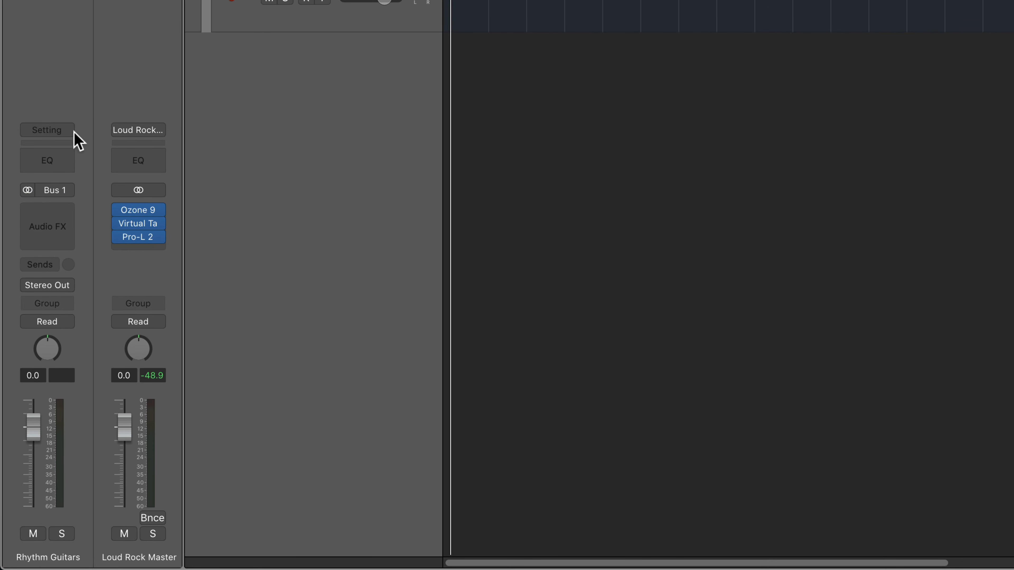
pyautogui.click(64, 130)
pyautogui.moveTo(117, 394)
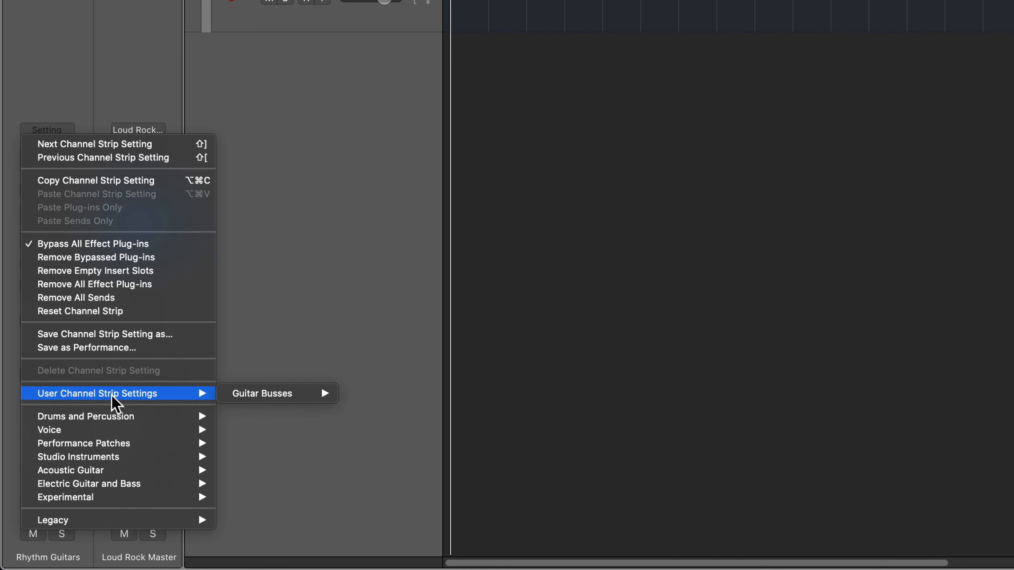
pyautogui.moveTo(249, 398)
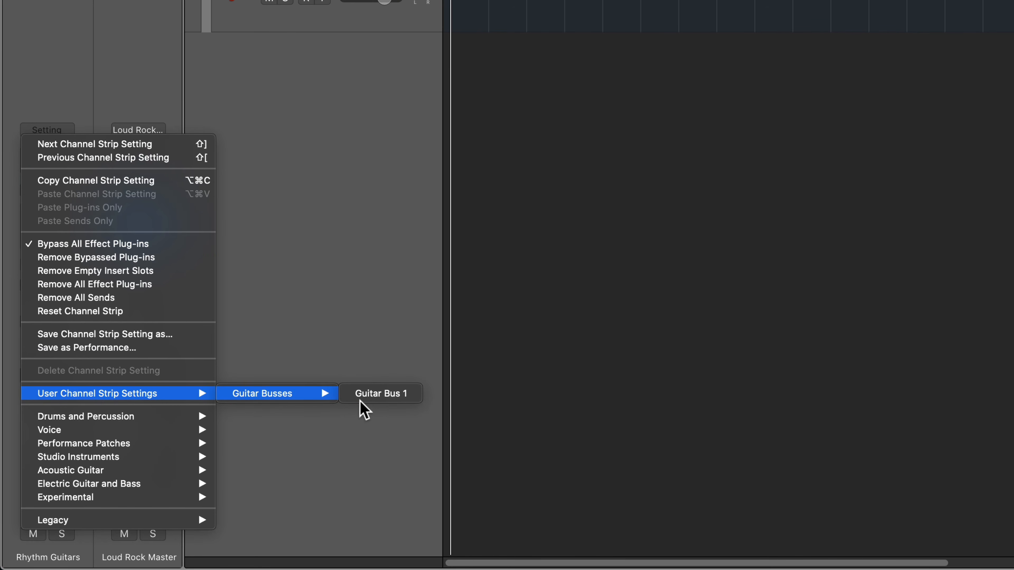
pyautogui.click(369, 398)
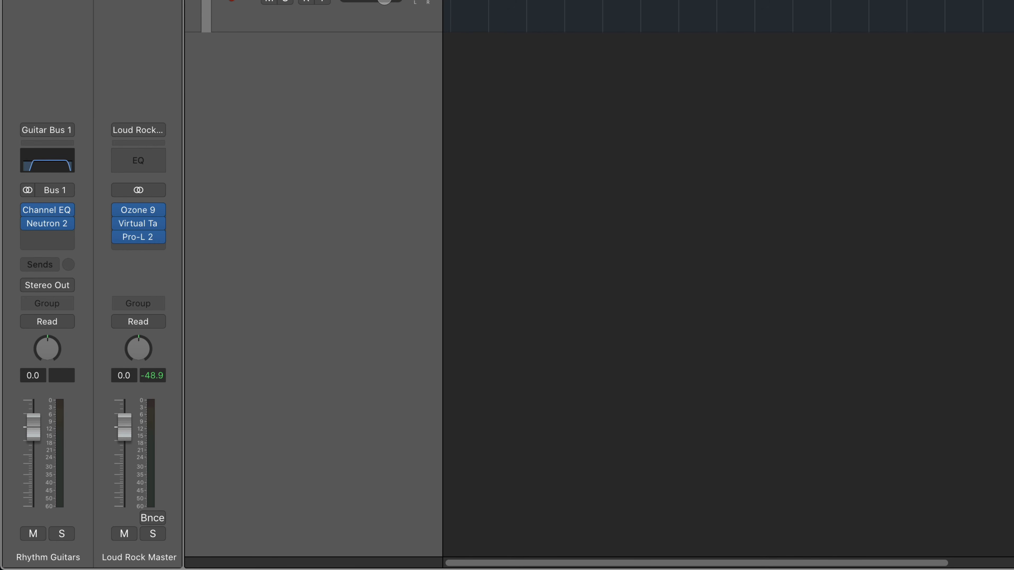
# Review the plug-in chains of all channel strips in the Mixer and close it
pyautogui.press('x')
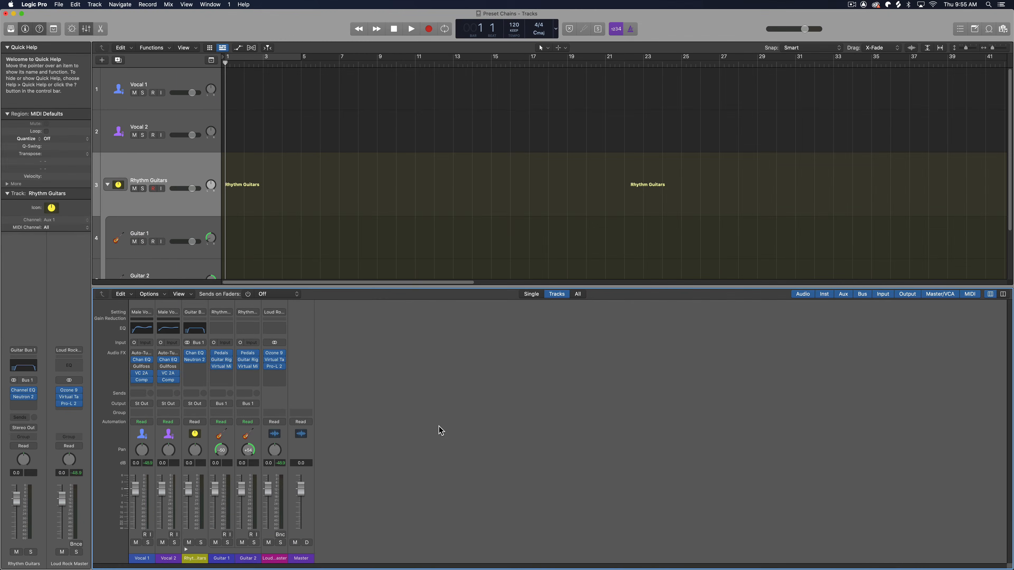
pyautogui.press('x')
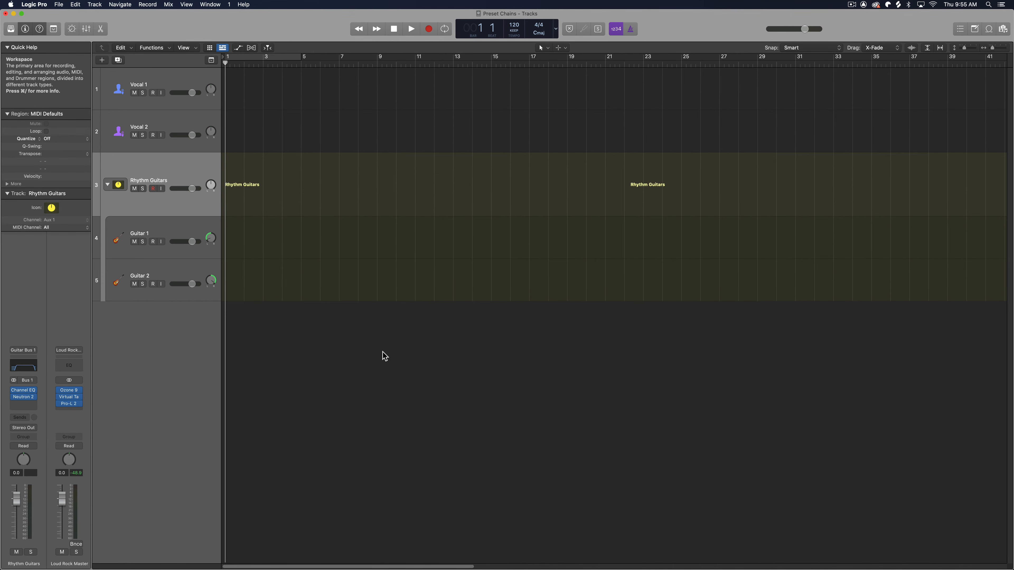
# Narrow the project window to uncover the desktop and open the Macintosh HD drive in Finder
pyautogui.moveTo(1011, 261); pyautogui.dragTo(951, 241)
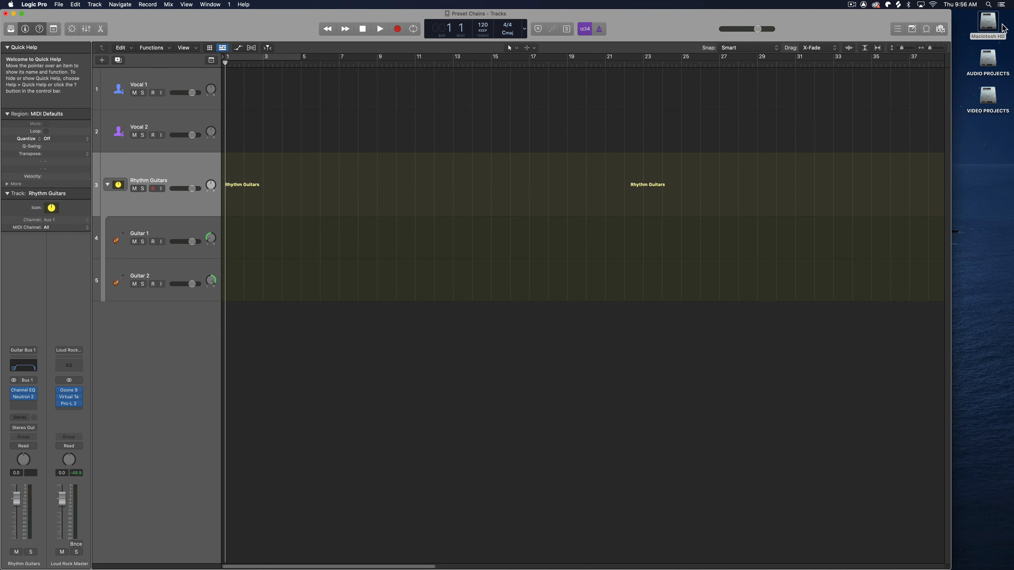
pyautogui.click(992, 28)
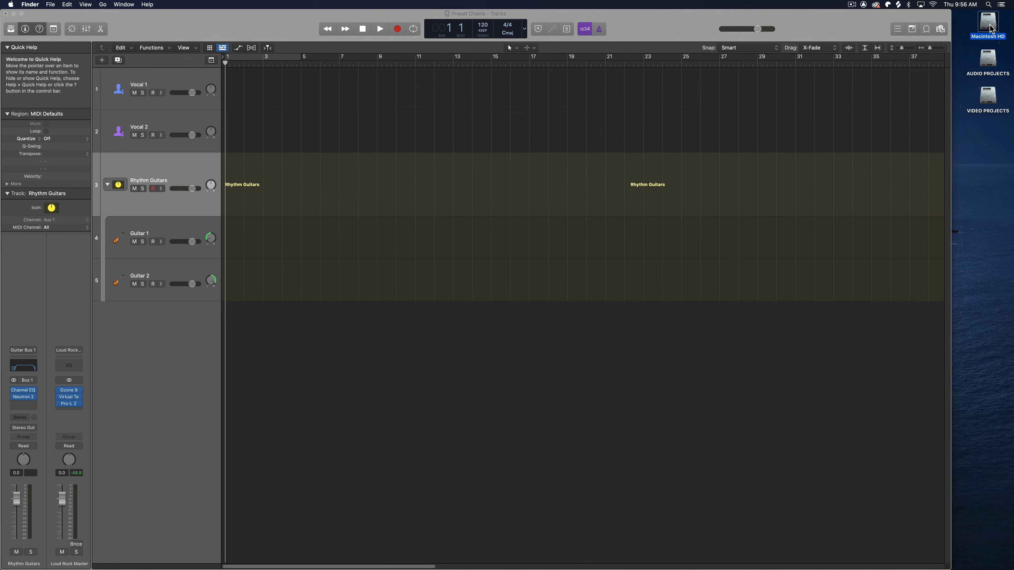
pyautogui.doubleClick(992, 28)
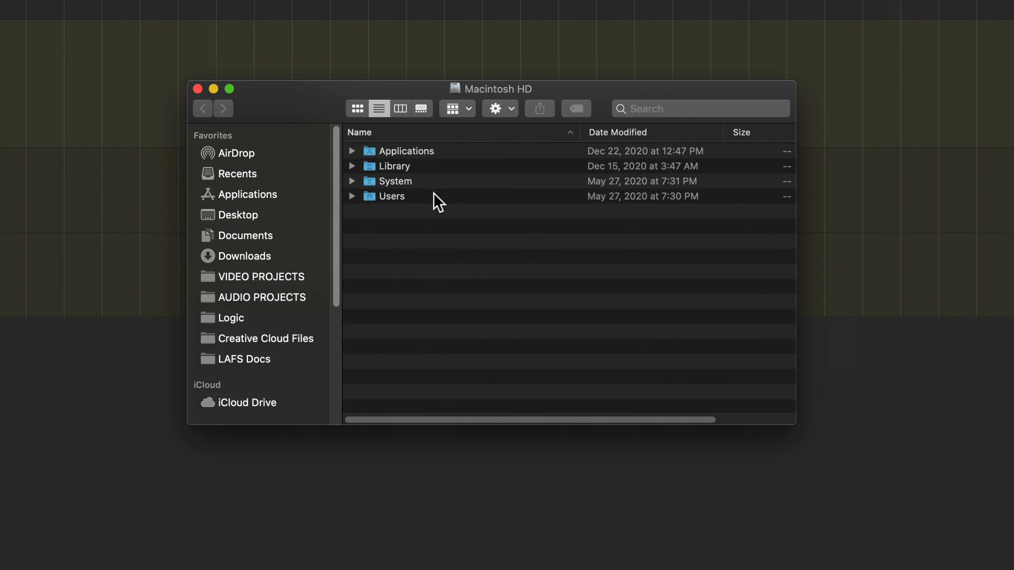
# Go through Users and the user's home folder to Music, Audio Music Apps, and open the Channel Strip Settings folder
pyautogui.doubleClick(541, 242)
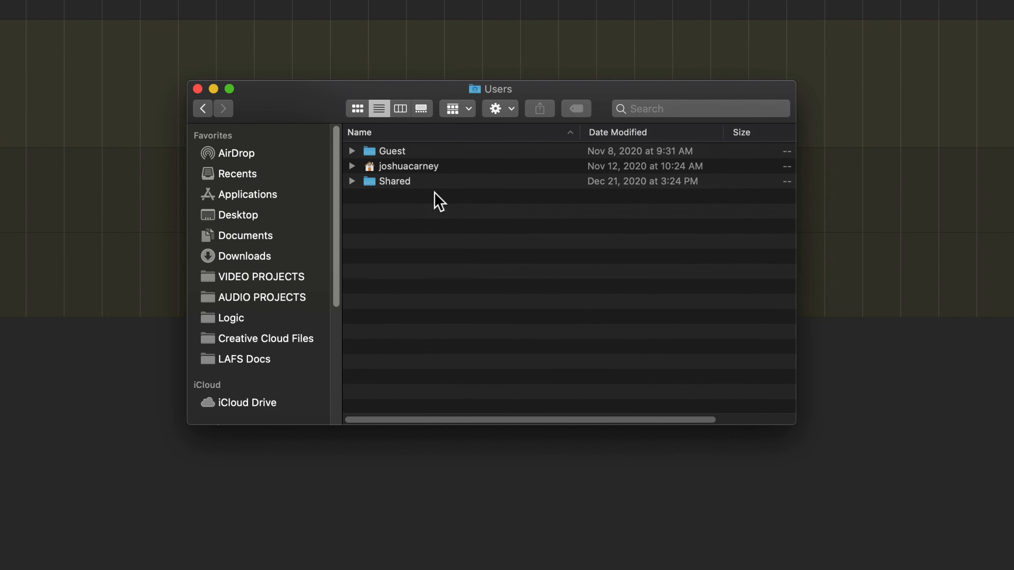
pyautogui.click(415, 170)
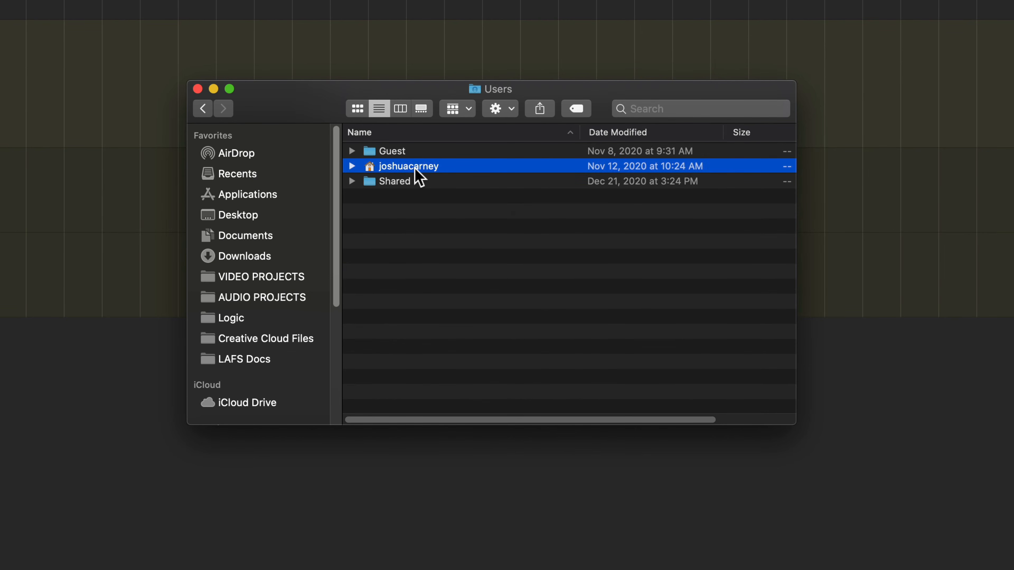
pyautogui.doubleClick(415, 170)
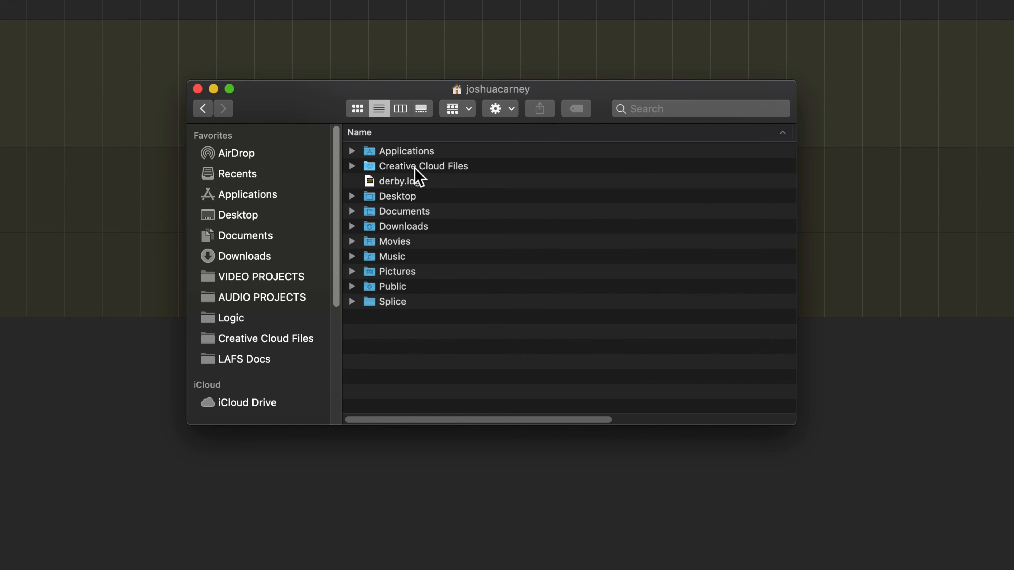
pyautogui.click(409, 256)
pyautogui.doubleClick(408, 255)
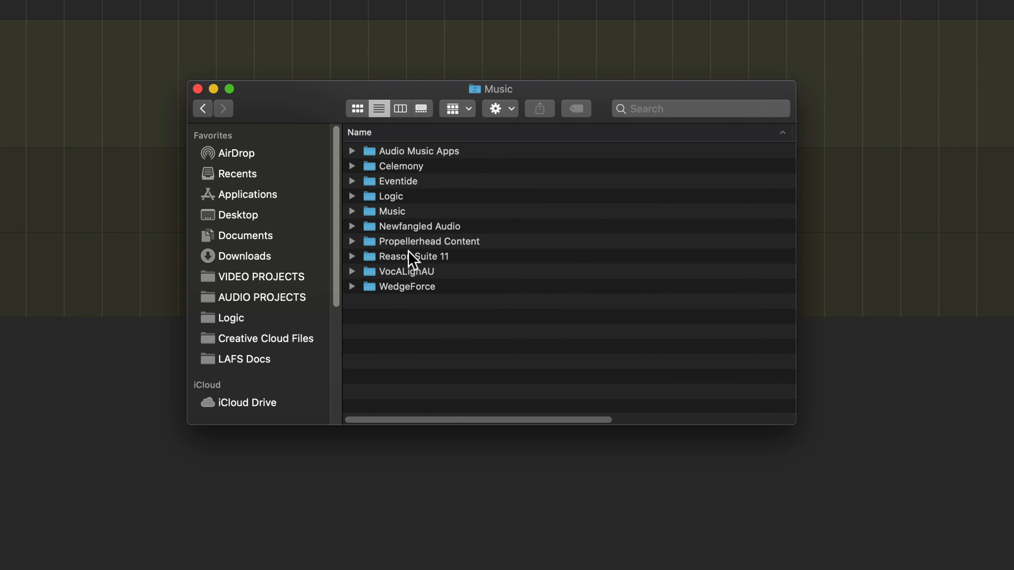
pyautogui.click(446, 154)
pyautogui.doubleClick(449, 154)
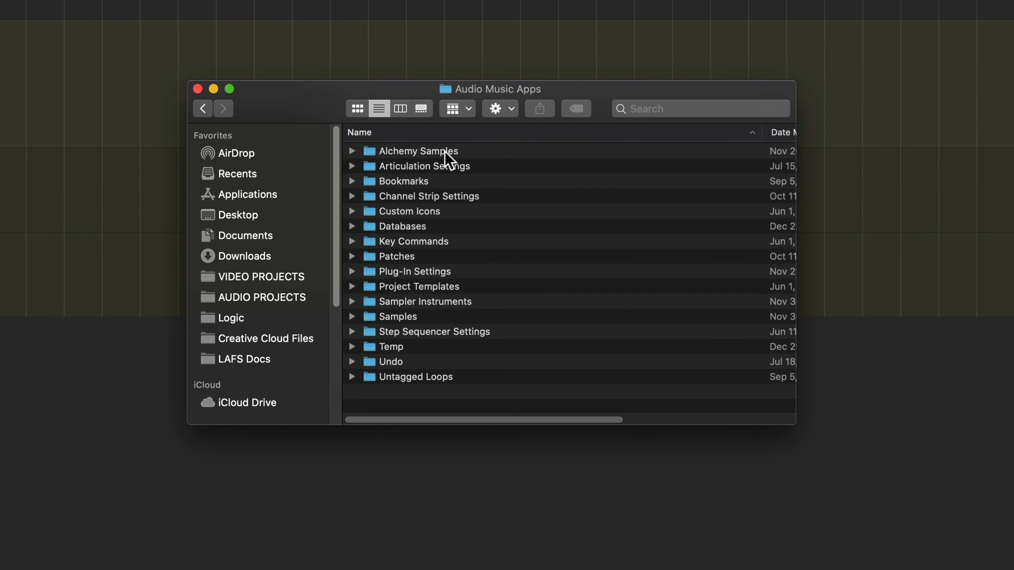
pyautogui.doubleClick(461, 196)
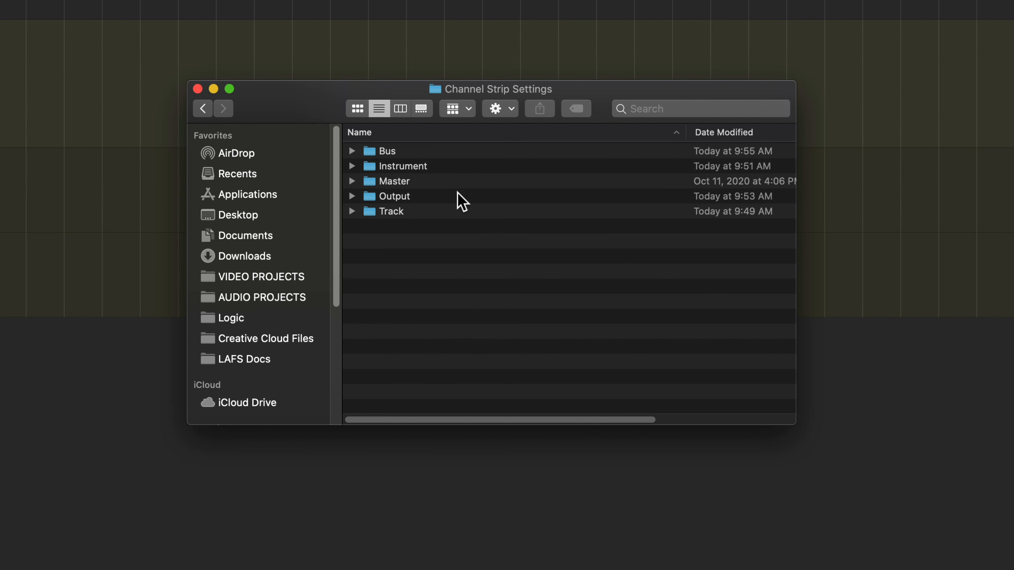
# Look over the channel type folders from Bus to Track, and inspect the Guitars folder inside Track
pyautogui.click(433, 182)
pyautogui.click(440, 156)
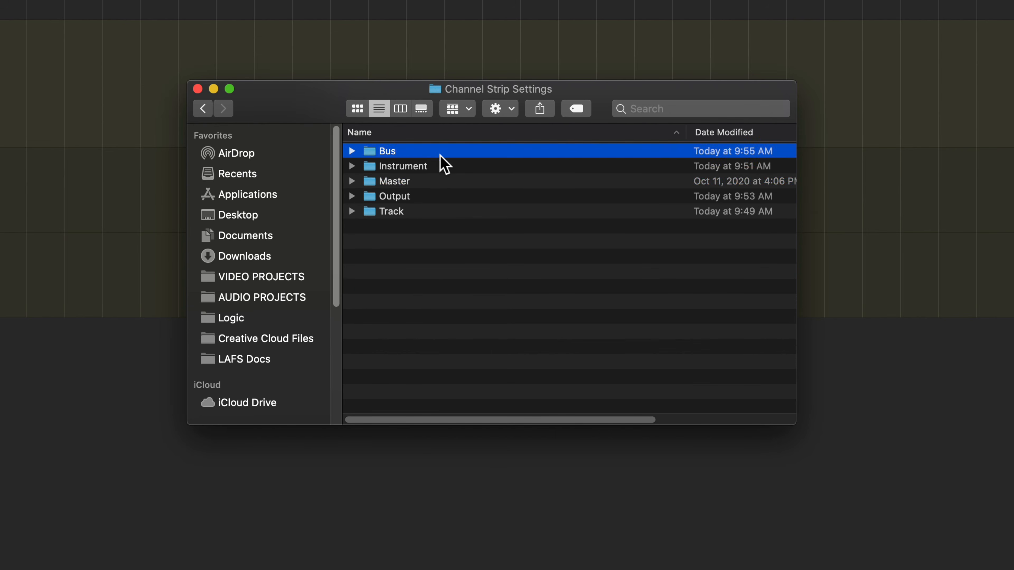
pyautogui.press('Down')
pyautogui.press('Down')
pyautogui.press('Down')
pyautogui.press('Down')
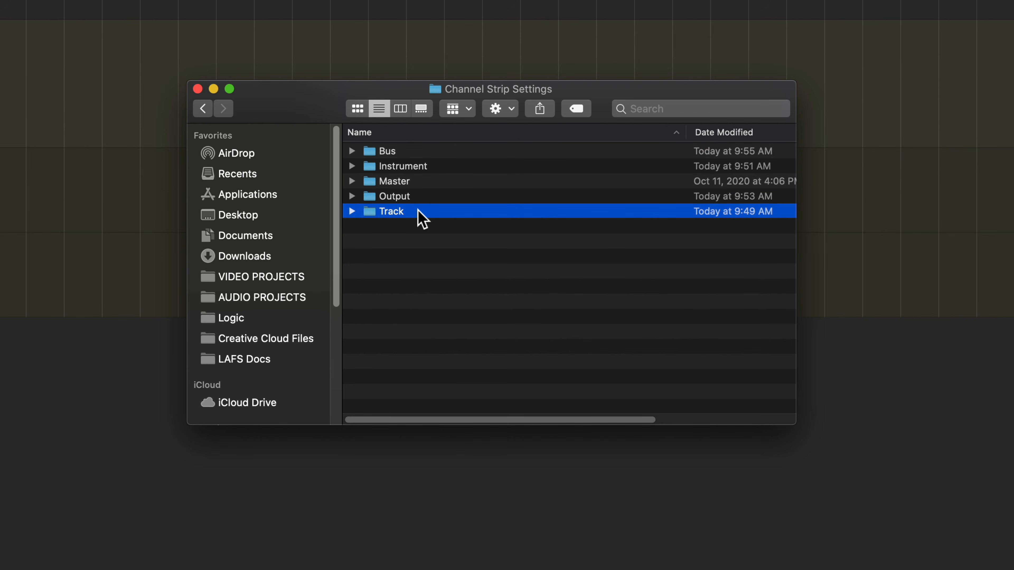
pyautogui.doubleClick(418, 211)
pyautogui.doubleClick(378, 152)
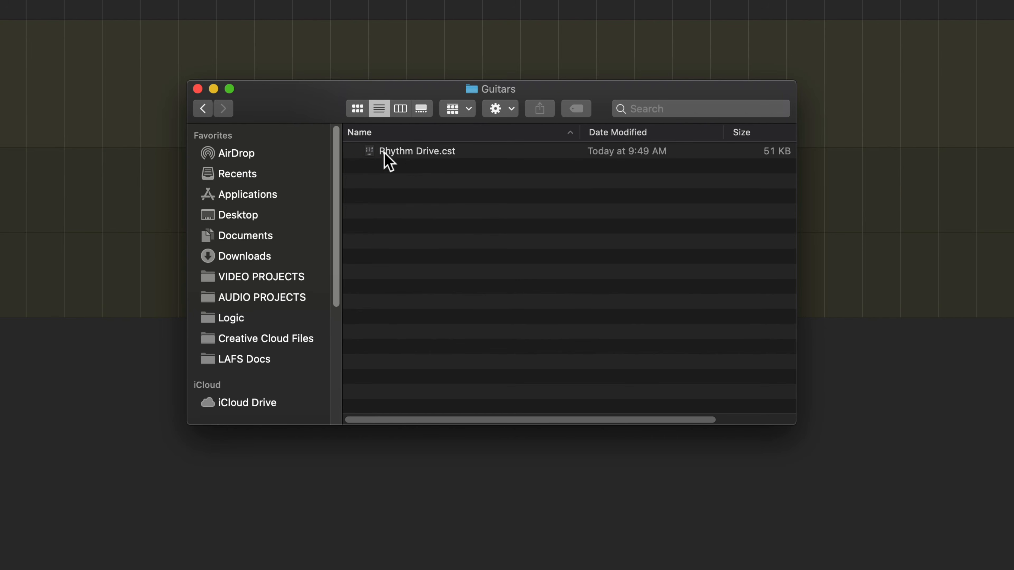
pyautogui.click(203, 108)
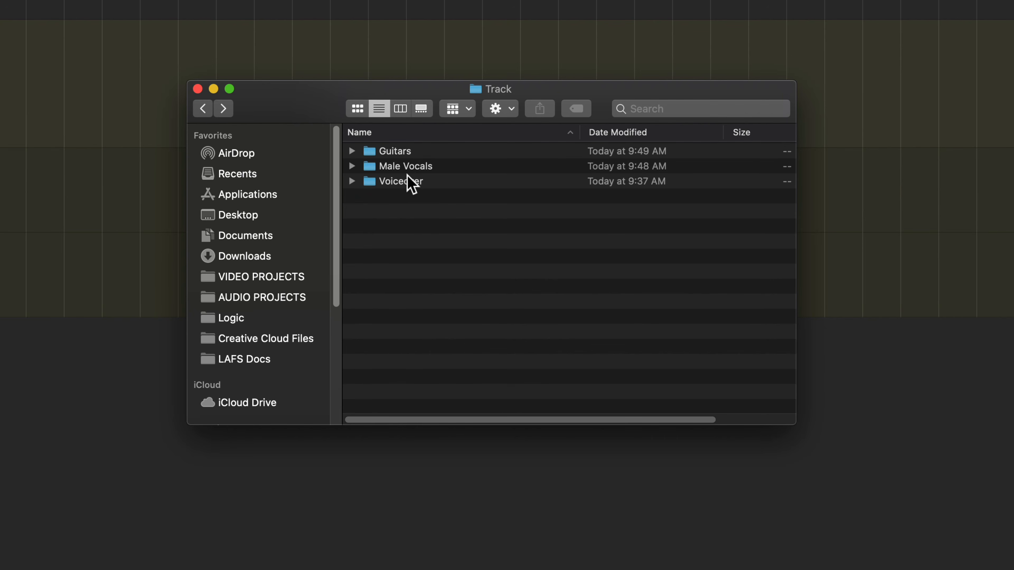
# Rename Male Vocal 1.cst in the Male Vocals folder as Vocal 1 Bright.cst
pyautogui.doubleClick(411, 167)
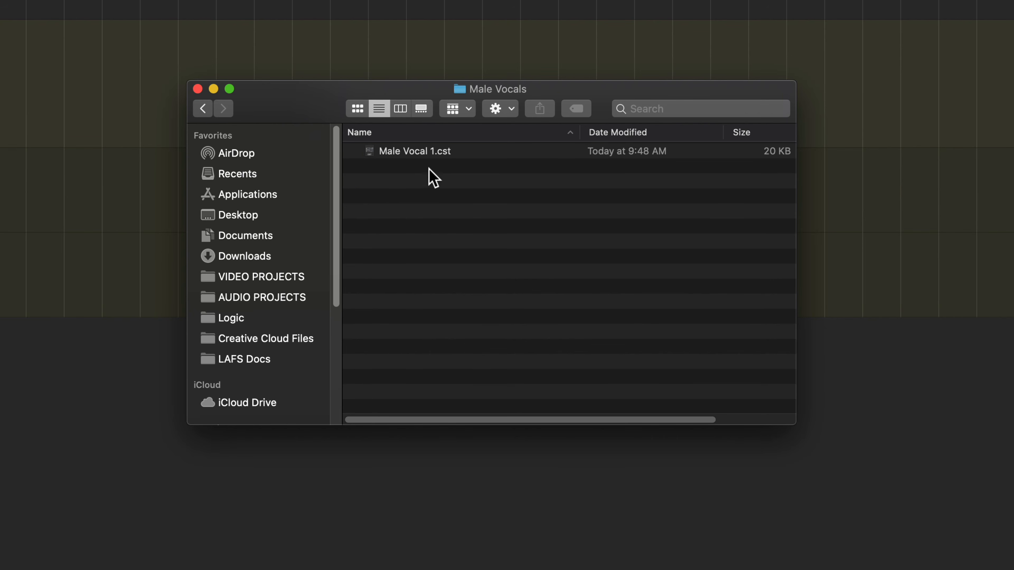
pyautogui.click(423, 155)
pyautogui.click(423, 153)
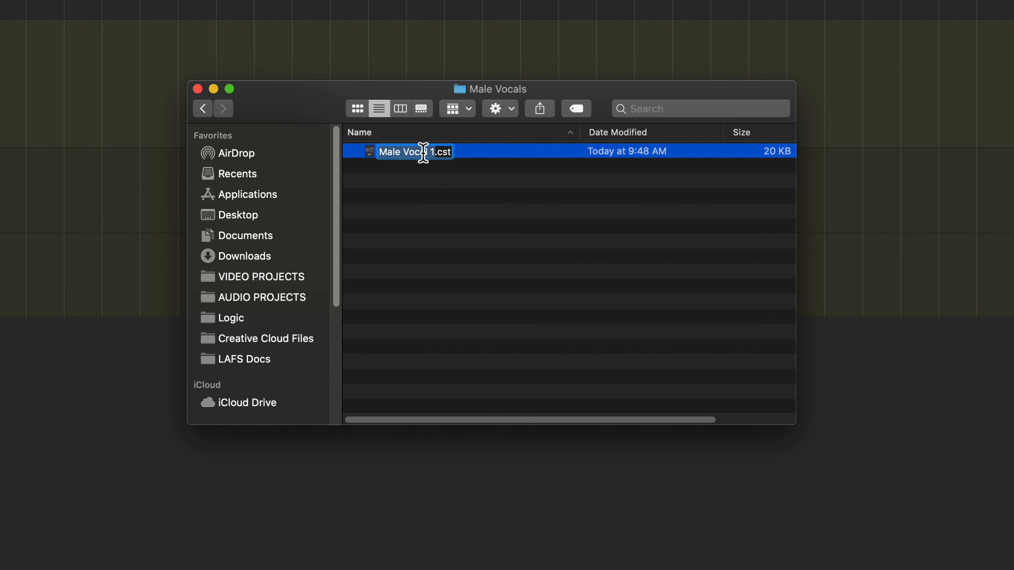
pyautogui.write('Vocal 1 Bright')
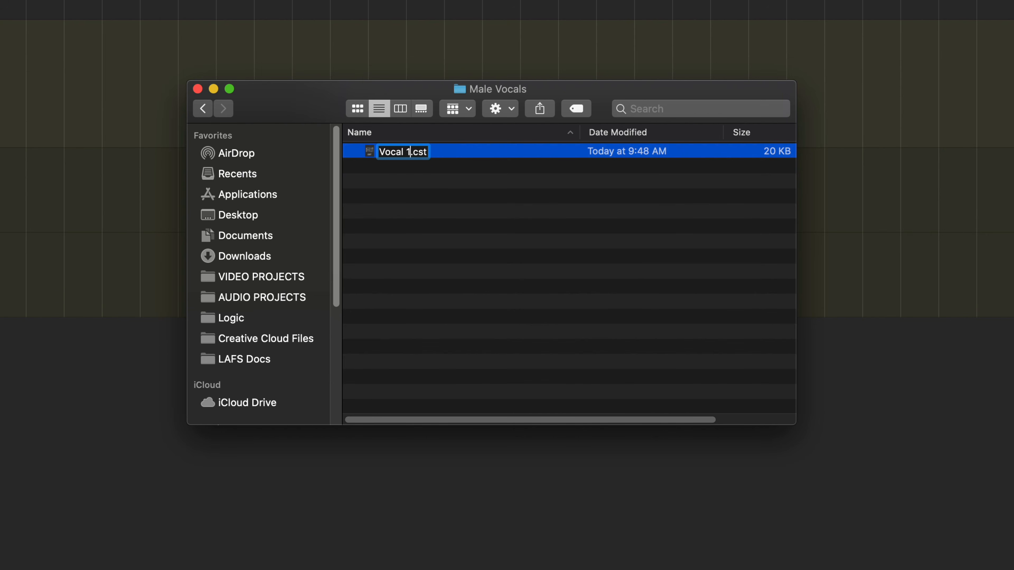
pyautogui.press('Return')
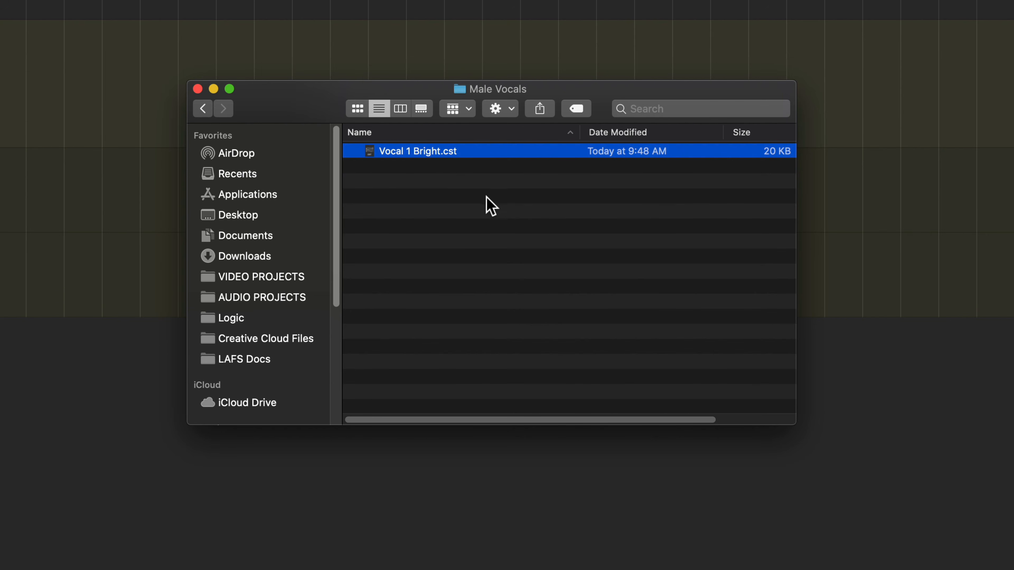
pyautogui.click(486, 204)
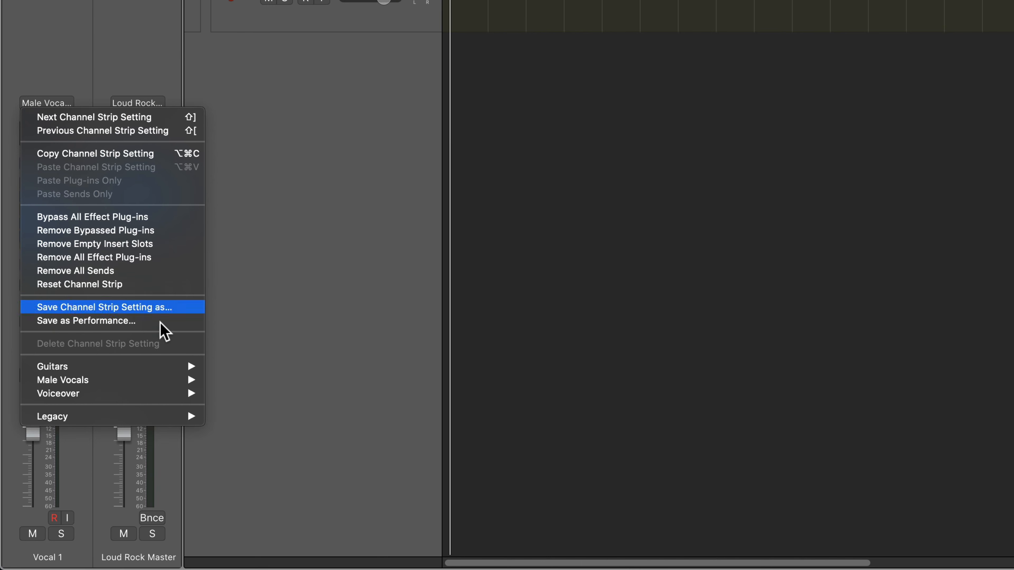
# Back in Logic Pro, load the Vocal 1 Bright setting from Male Vocals onto the Vocal 1 channel strip
pyautogui.moveTo(152, 382)
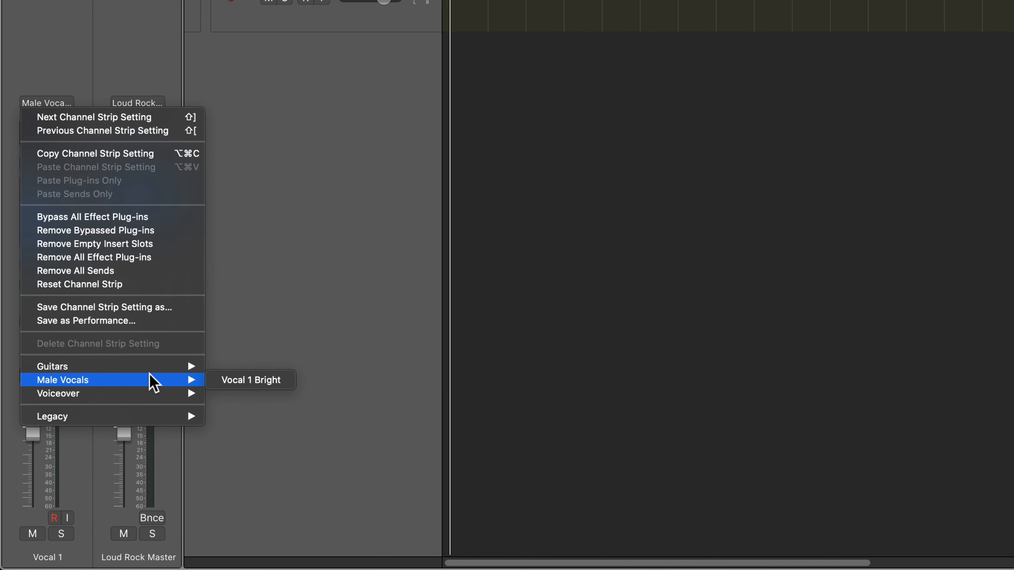
pyautogui.click(286, 382)
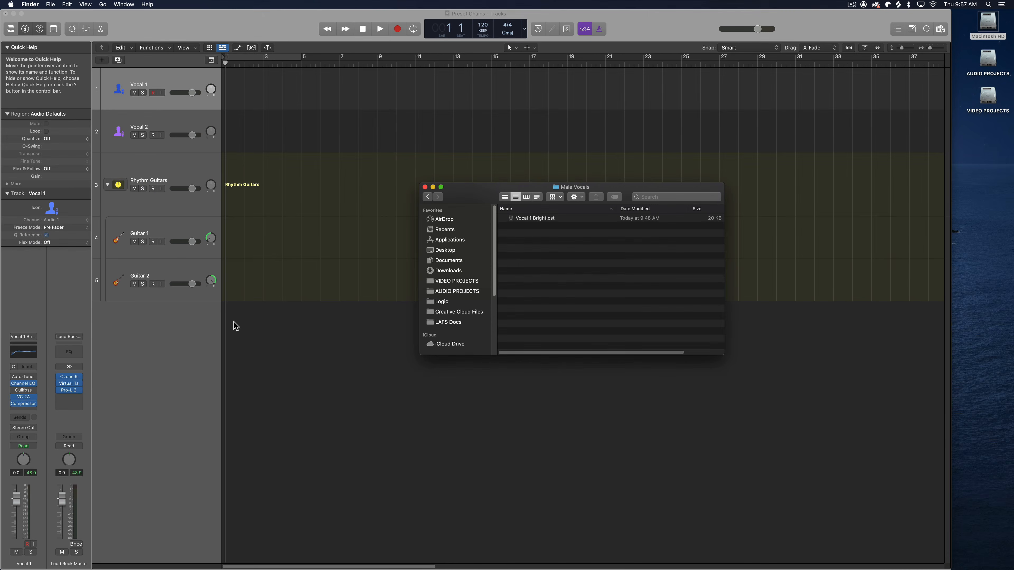